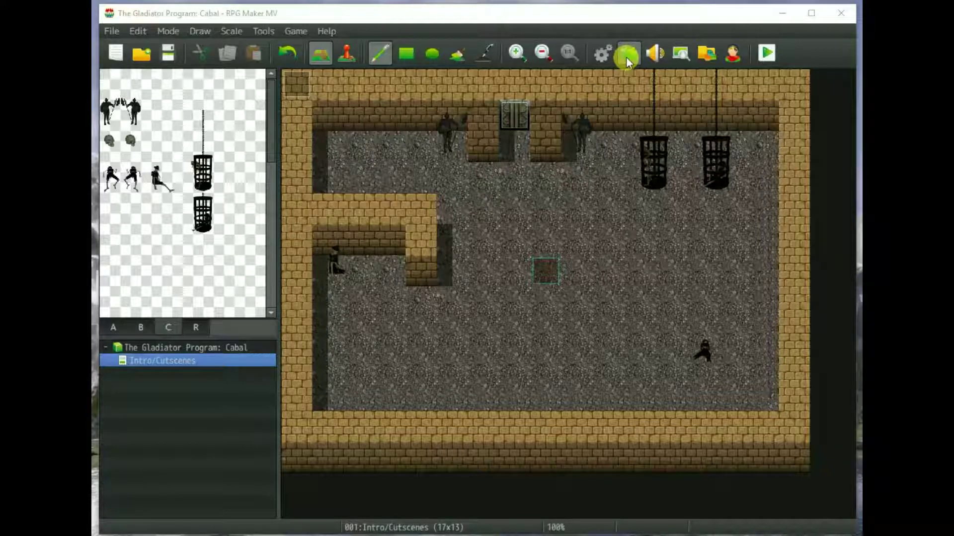
# In Plugin Manager, add CW_SocialMediaButtons as a new plugin entry
pyautogui.click(627, 58)
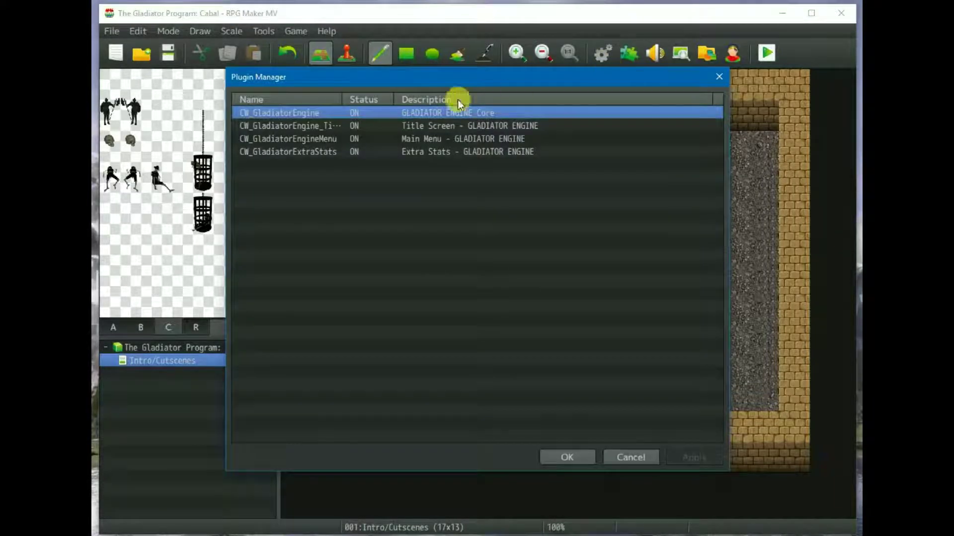
pyautogui.doubleClick(319, 163)
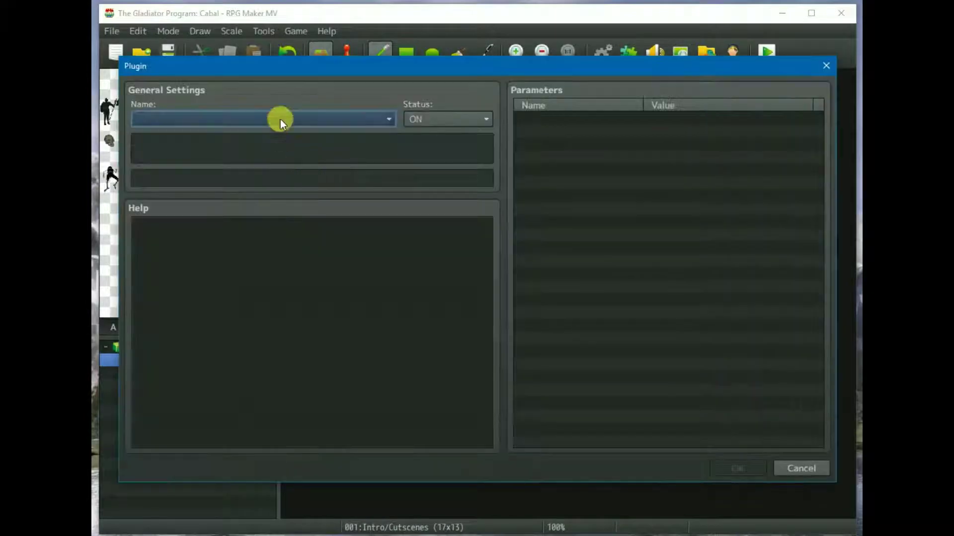
pyautogui.click(279, 119)
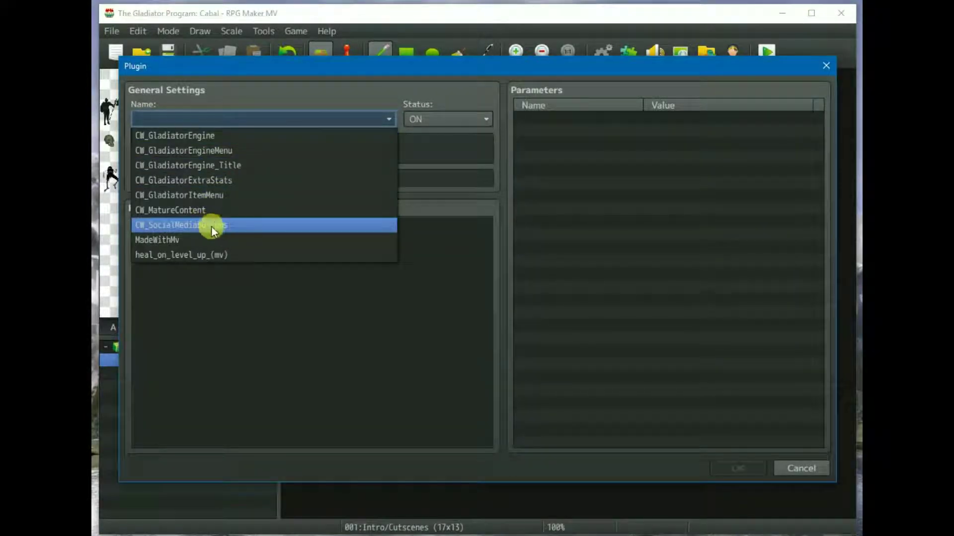
pyautogui.click(267, 228)
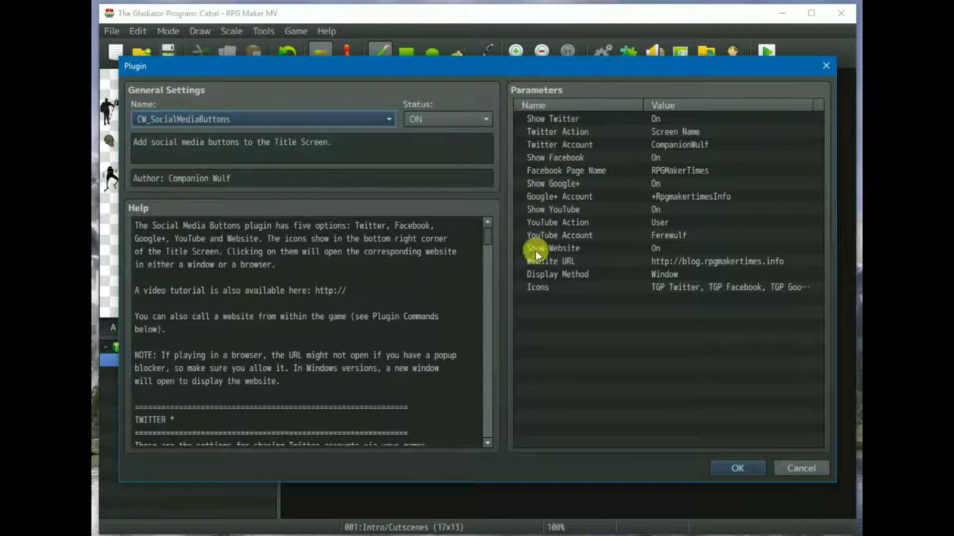
# Keep Show Twitter On and replace Twitter Action's Screen Name value with User ID
pyautogui.doubleClick(548, 121)
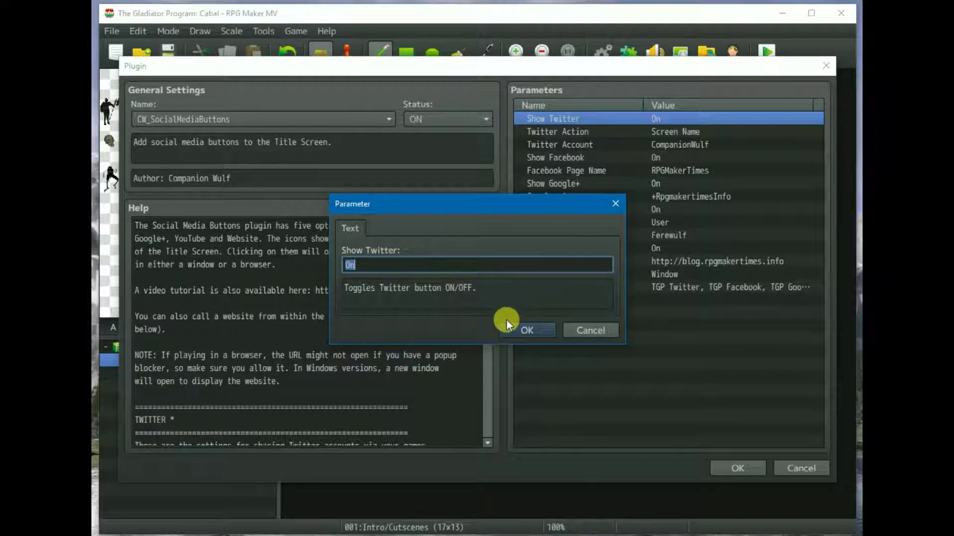
pyautogui.click(532, 326)
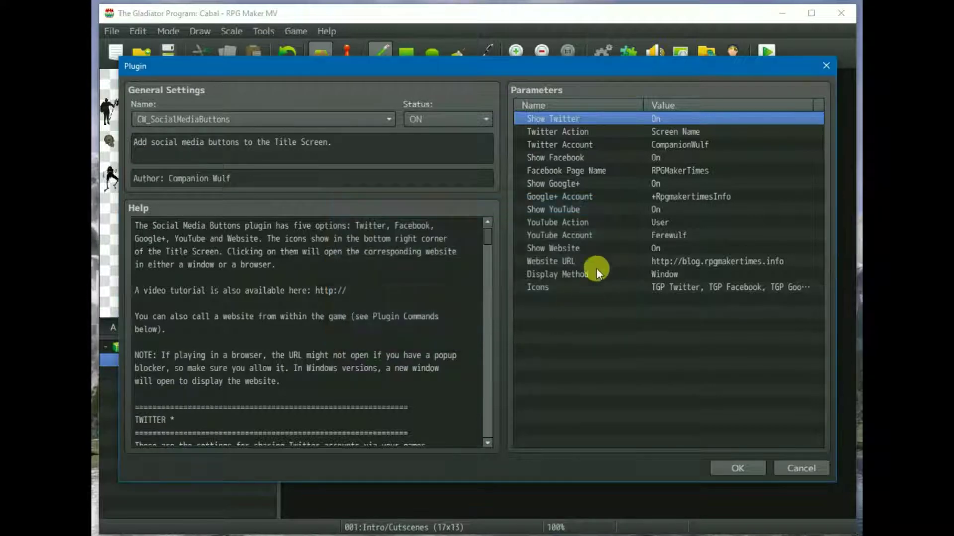
pyautogui.doubleClick(583, 130)
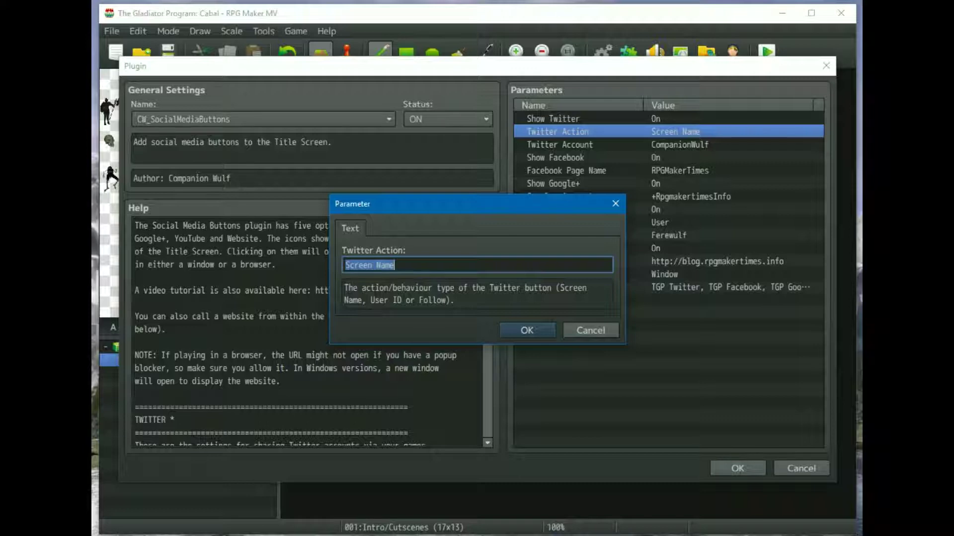
pyautogui.click(405, 259)
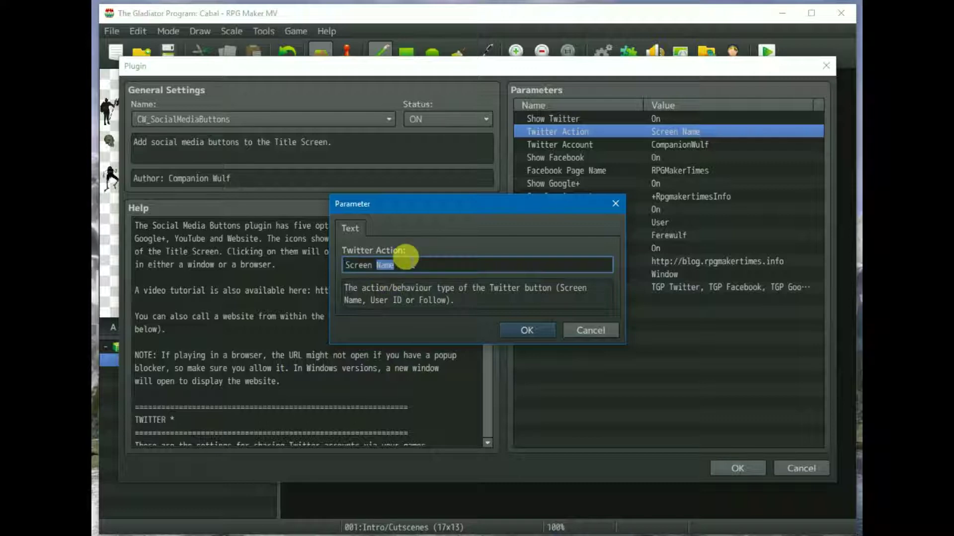
pyautogui.moveTo(405, 264); pyautogui.dragTo(261, 250)
pyautogui.write('User ID')
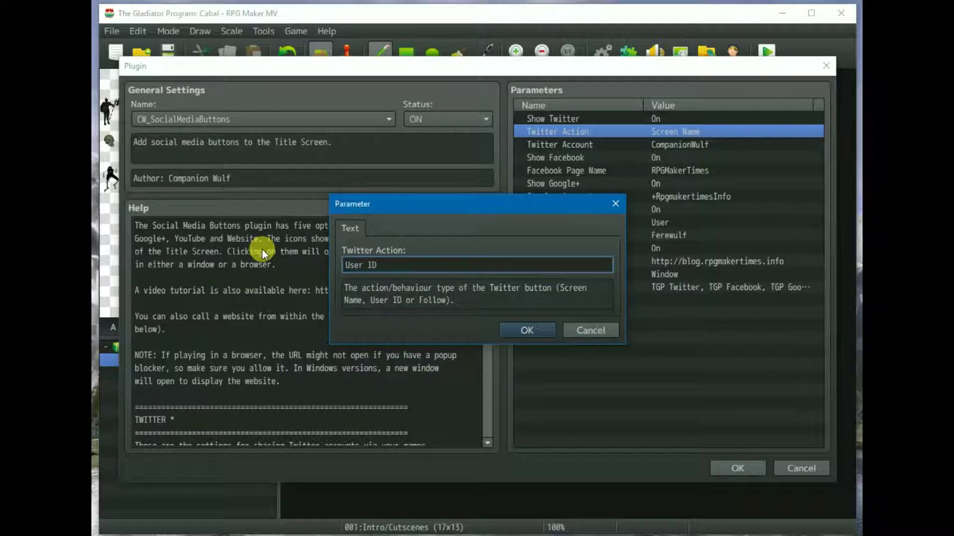
# Apply User ID as Twitter Action, then go to Twitter's Settings and privacy
pyautogui.click(524, 328)
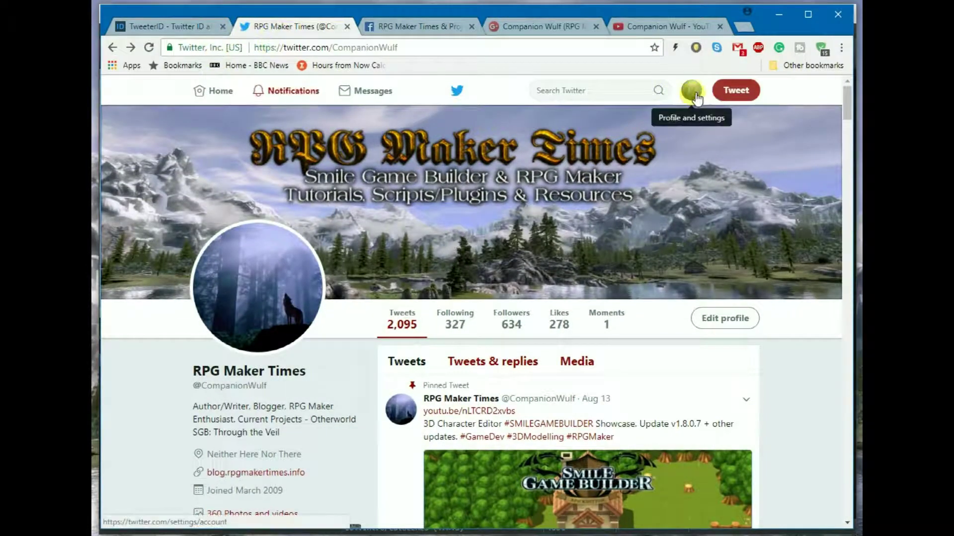
pyautogui.click(693, 92)
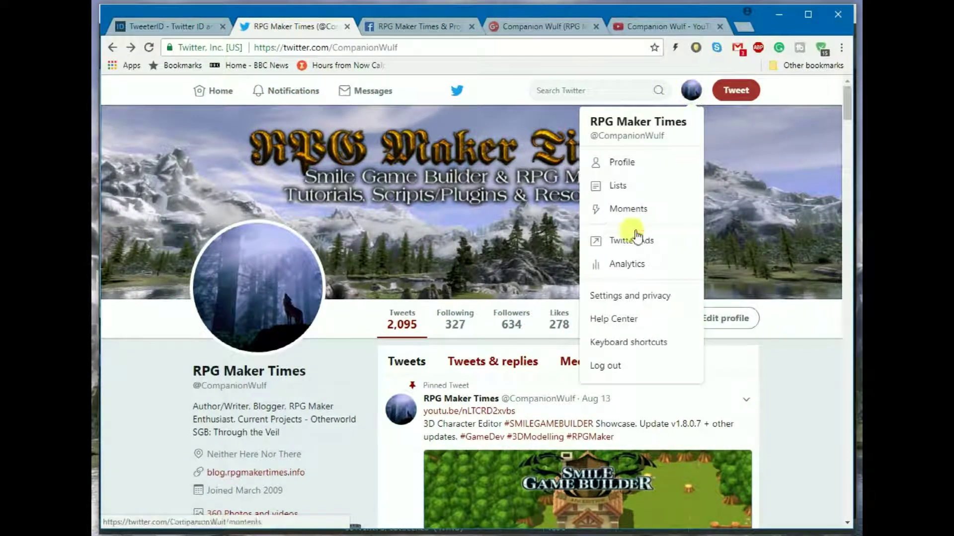
pyautogui.click(630, 300)
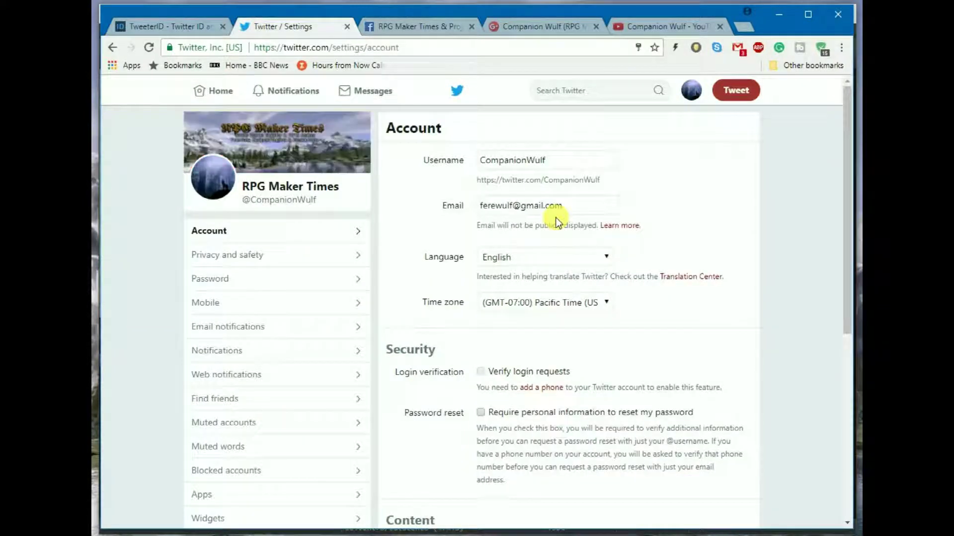
pyautogui.scroll(-4, 300, 287)
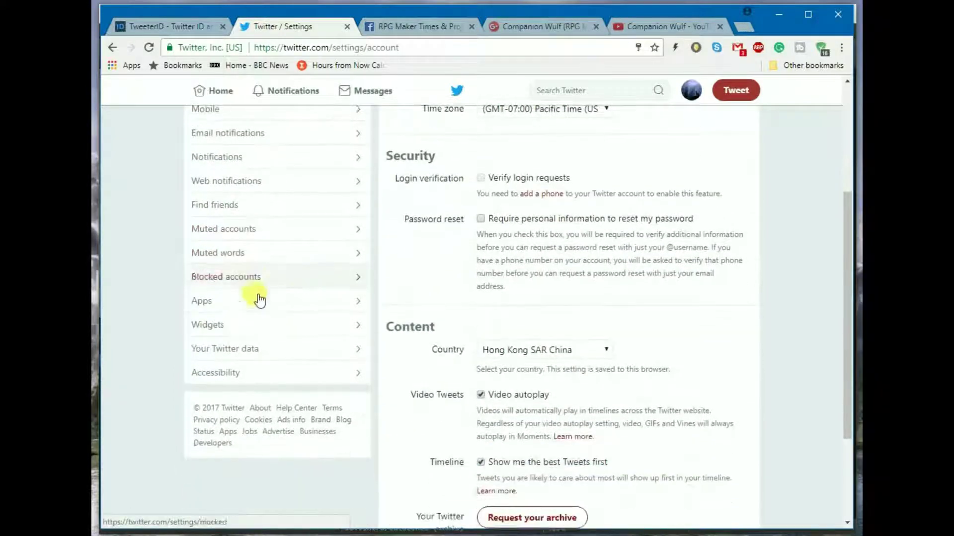
# Open Your Twitter data, confirm the account password, and select the numeric User ID
pyautogui.click(213, 350)
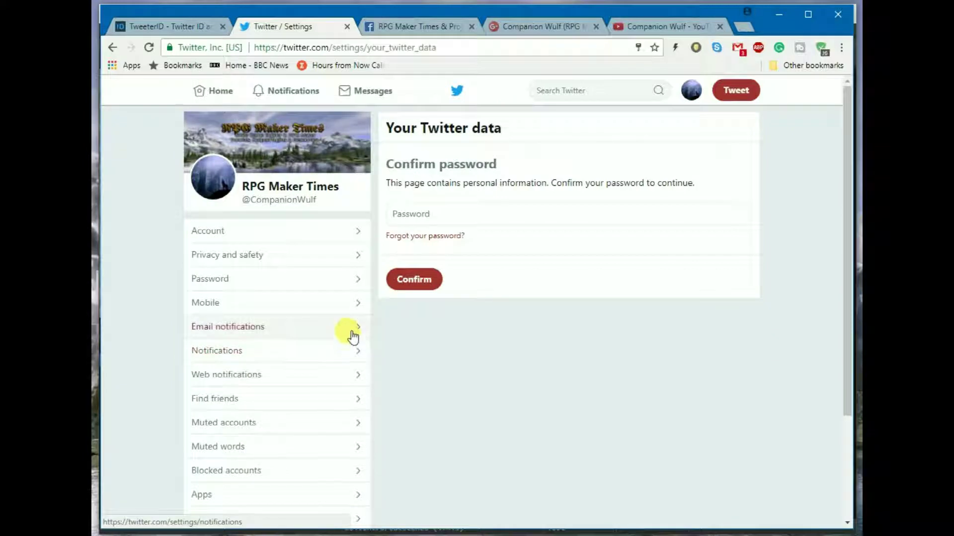
pyautogui.click(437, 214)
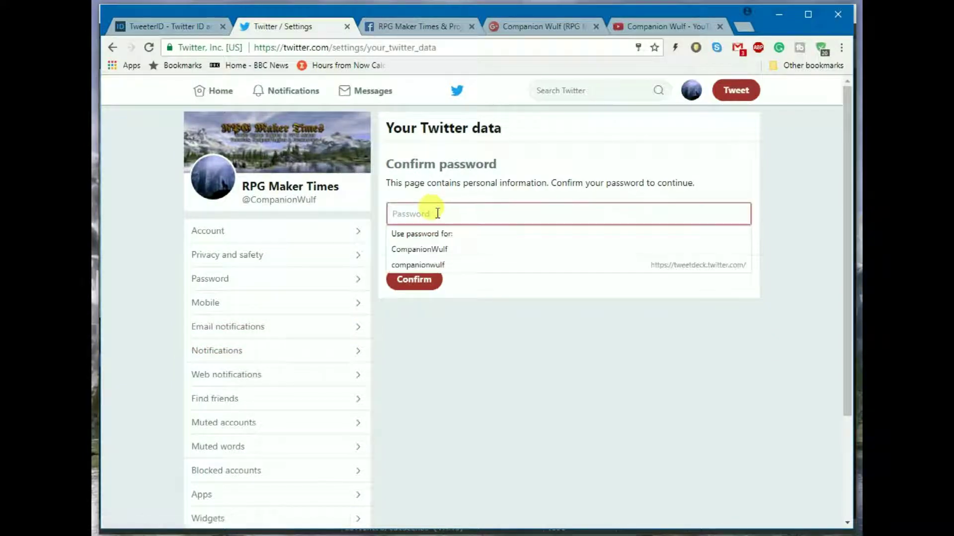
pyautogui.click(436, 248)
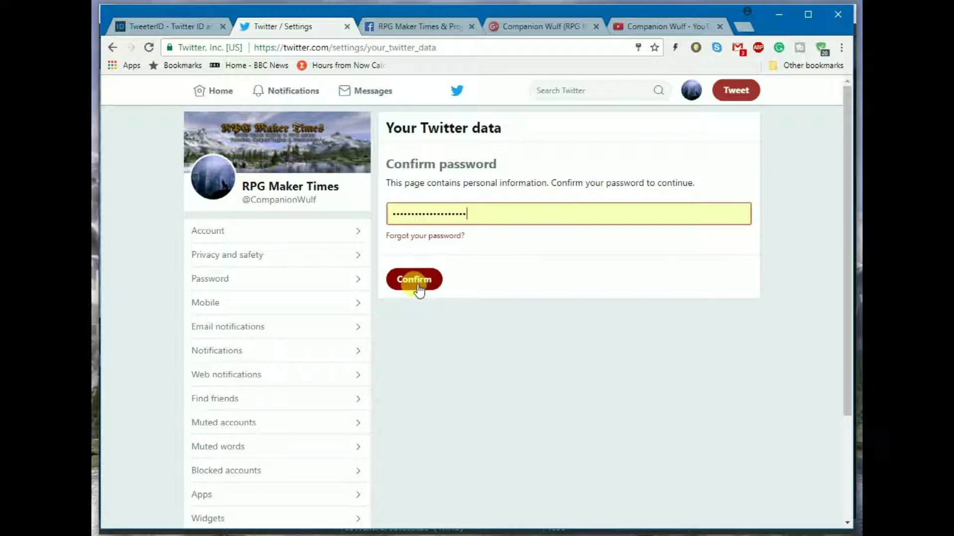
pyautogui.click(419, 285)
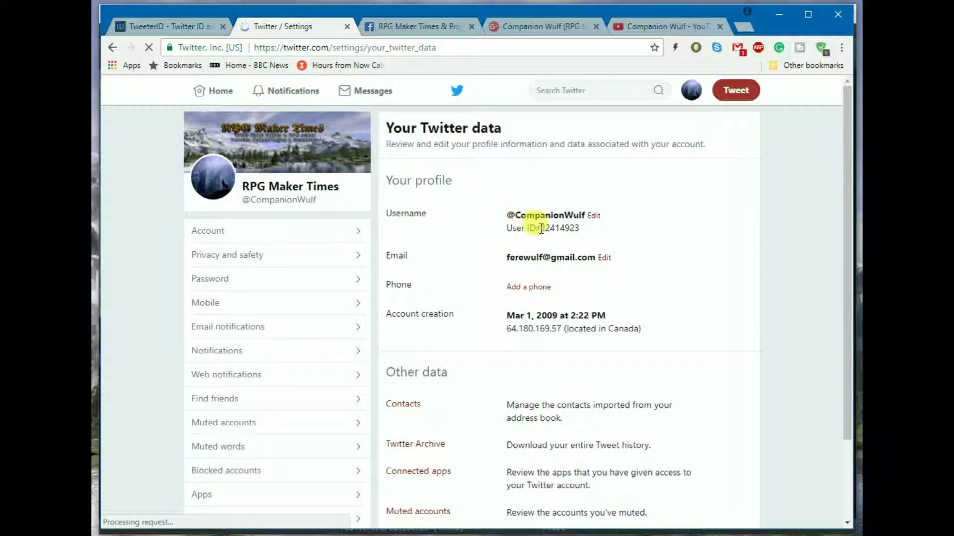
pyautogui.moveTo(540, 228); pyautogui.dragTo(584, 230)
pyautogui.hotkey('ctrl', 'c')
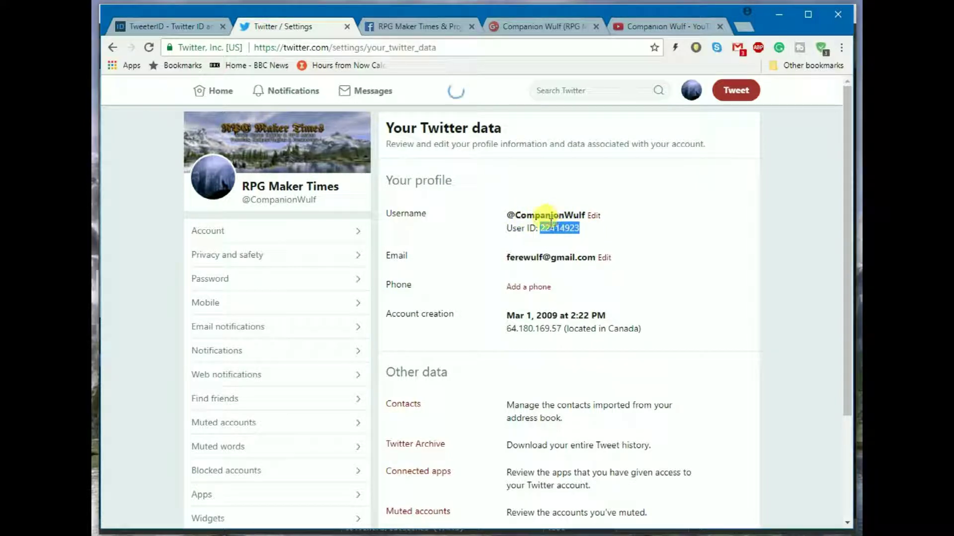
# Paste the numeric user ID into Twitter Account, then bring up the TweeterID page
pyautogui.hotkey('alt', 'Tab')
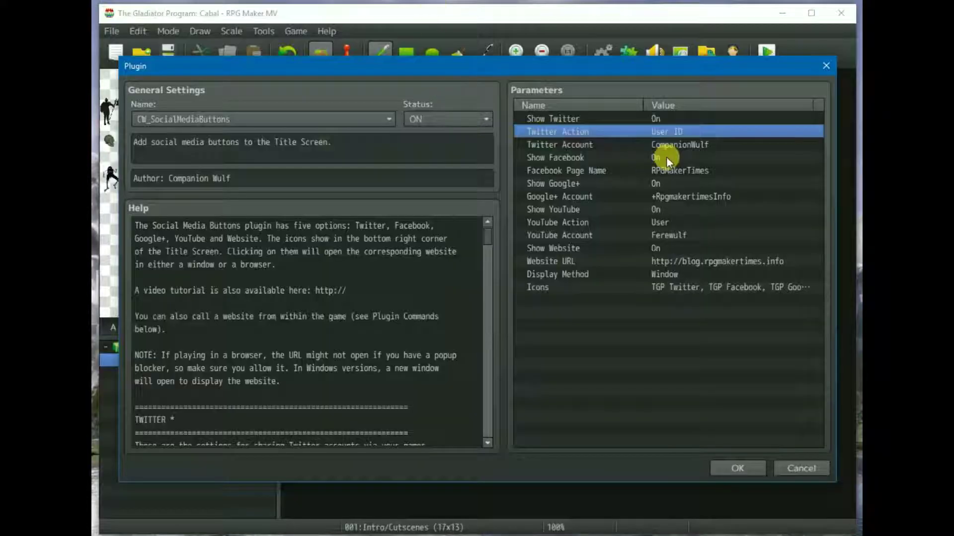
pyautogui.doubleClick(687, 145)
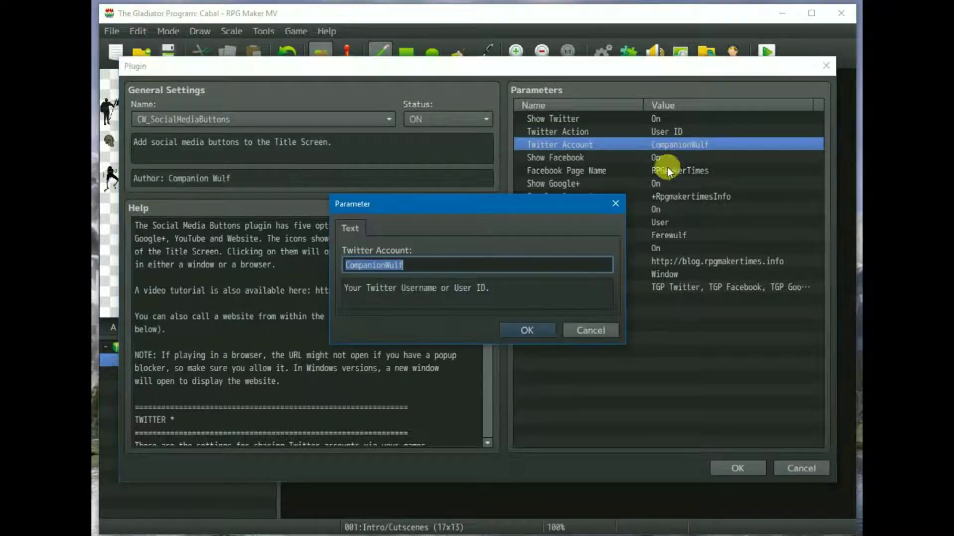
pyautogui.hotkey('ctrl', 'v')
pyautogui.click(529, 327)
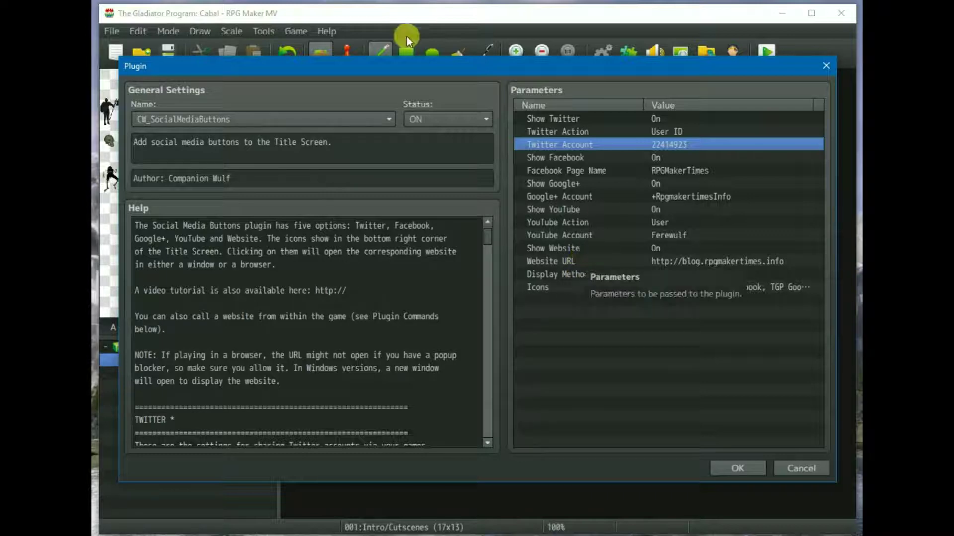
pyautogui.hotkey('alt', 'Tab')
pyautogui.click(149, 26)
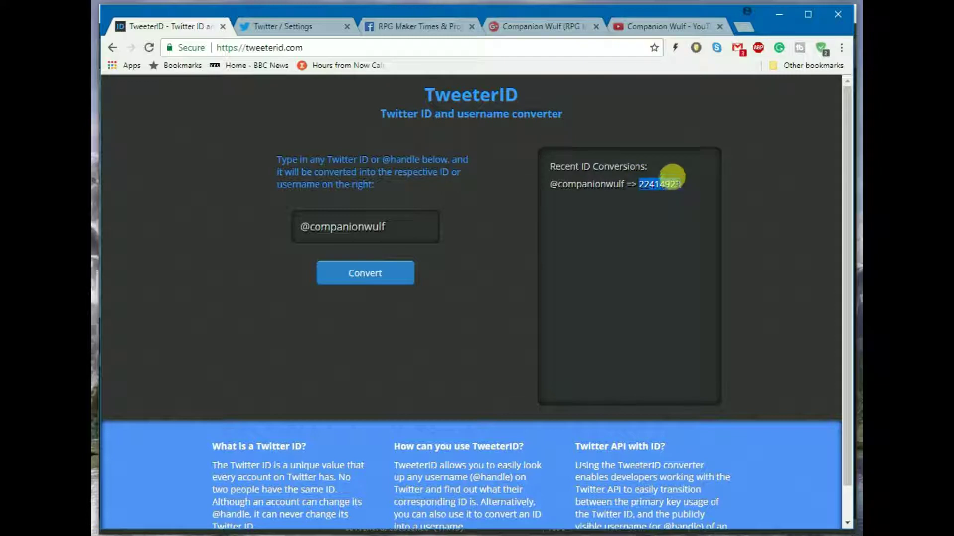
# Return to RPG Maker MV's plugin settings after checking TweeterID's conversion
pyautogui.hotkey('alt', 'Tab')
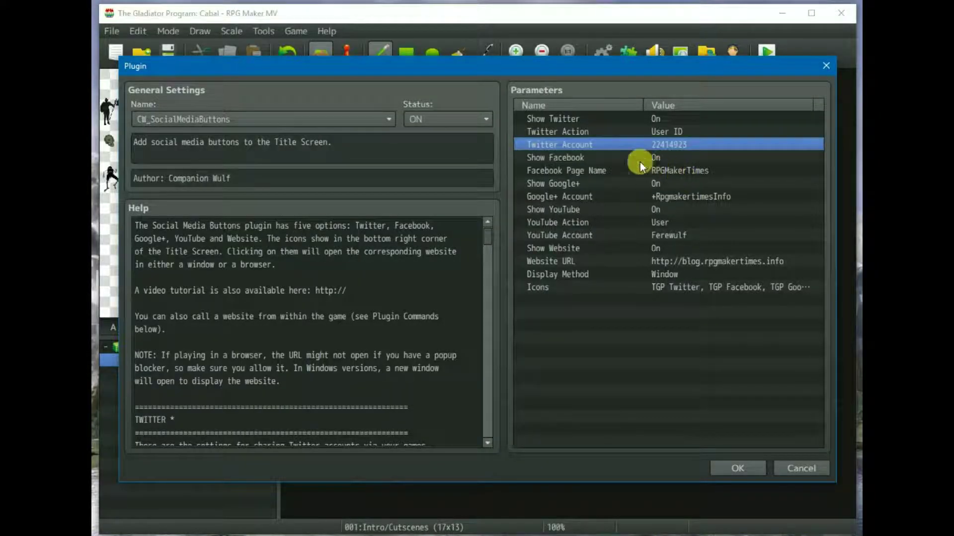
# Set Twitter Action to Follow and open the Twitter Account value for editing
pyautogui.doubleClick(666, 131)
pyautogui.write('Follow')
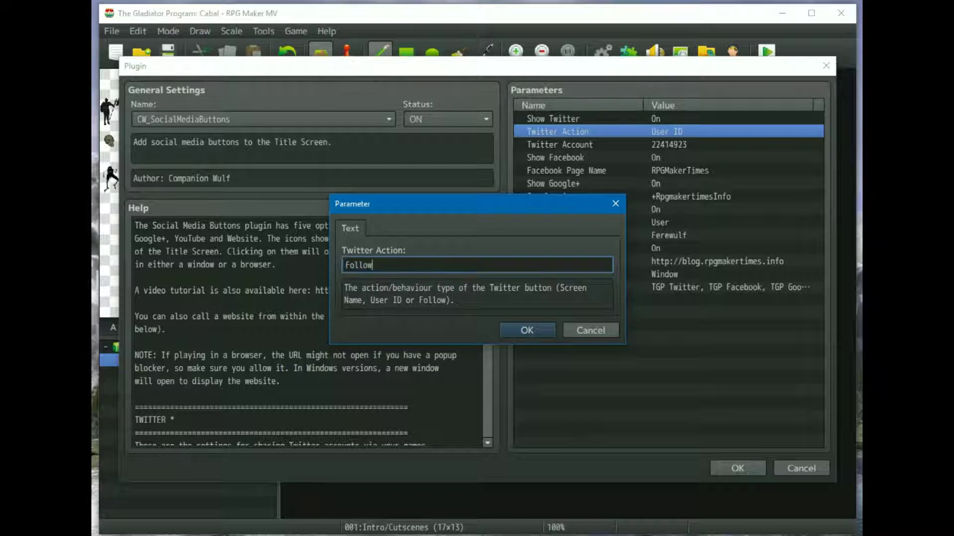
pyautogui.click(543, 332)
pyautogui.click(677, 143)
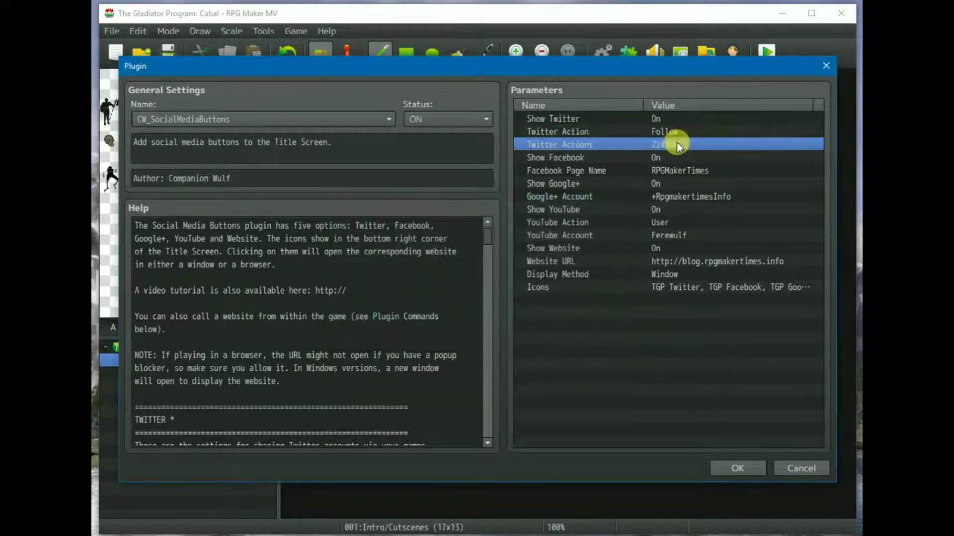
pyautogui.doubleClick(677, 143)
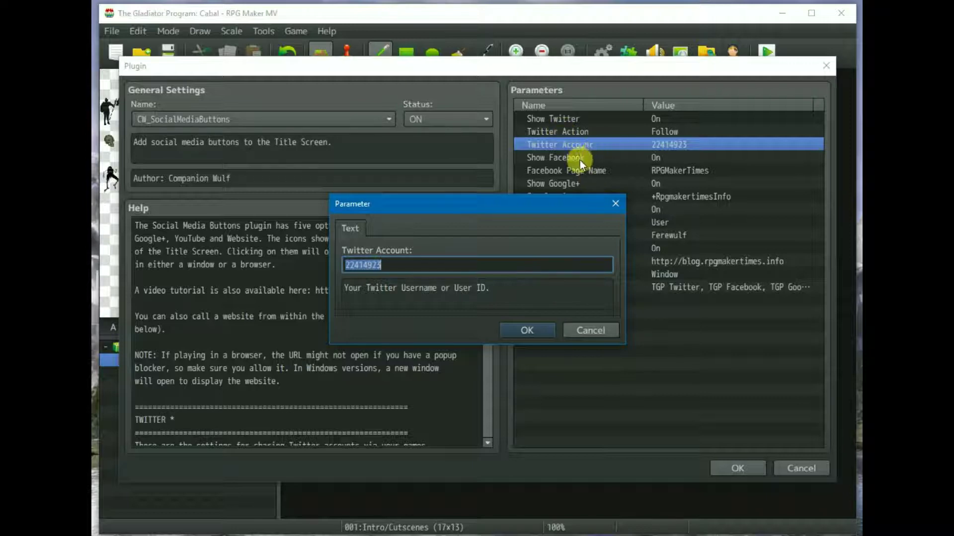
# Cancel the Twitter Account edit and set Twitter Action back to Screen Name
pyautogui.click(588, 332)
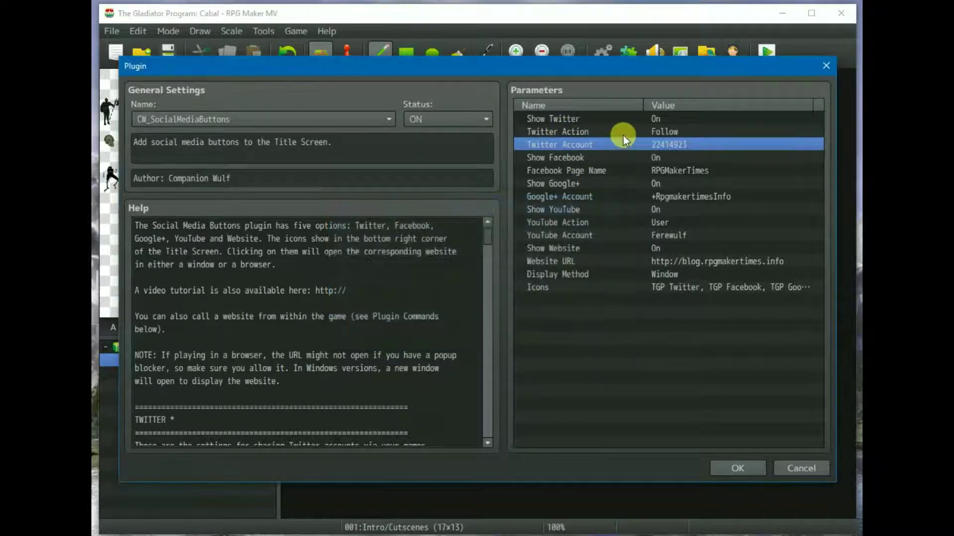
pyautogui.click(625, 133)
pyautogui.doubleClick(625, 133)
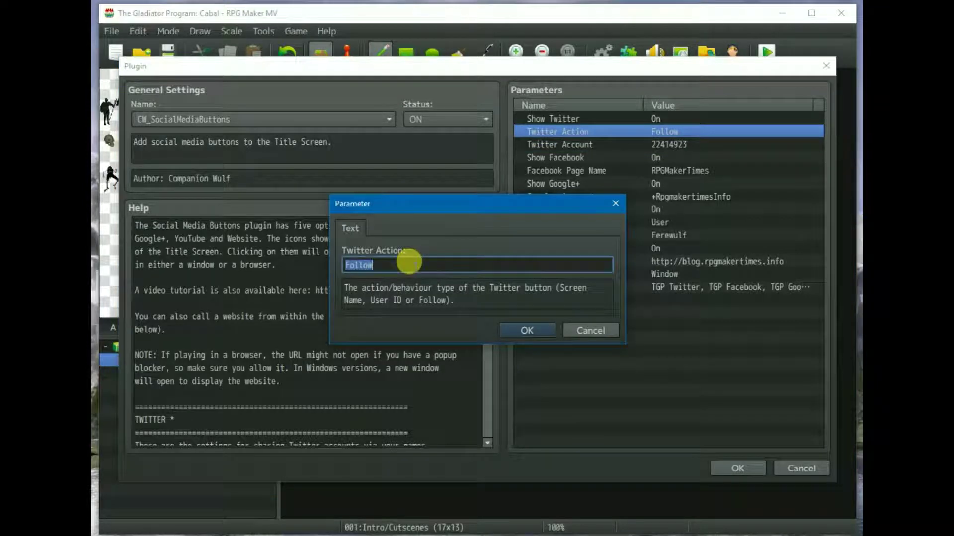
pyautogui.write('Scree')
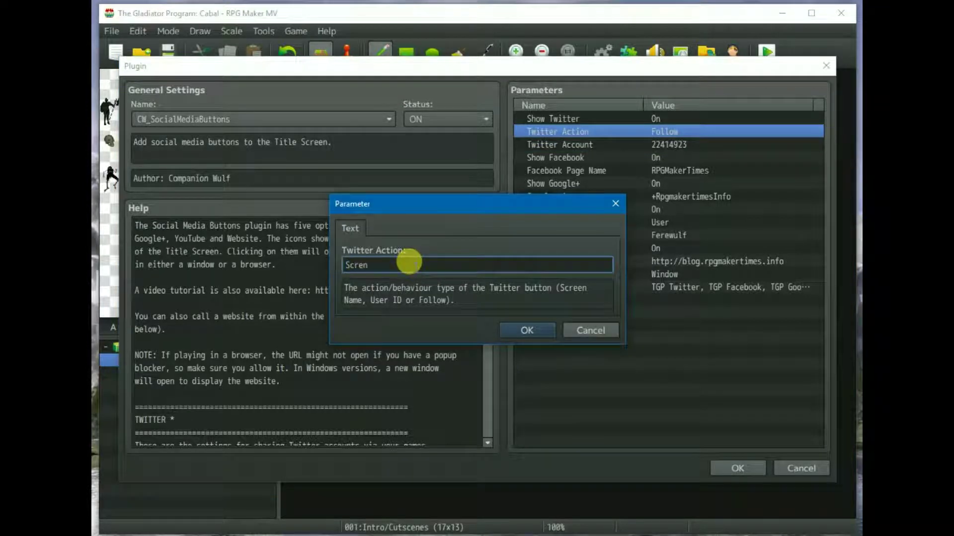
pyautogui.write('n Name')
pyautogui.click(529, 330)
# Replace the Twitter Account value with the account's Twitter username
pyautogui.click(672, 146)
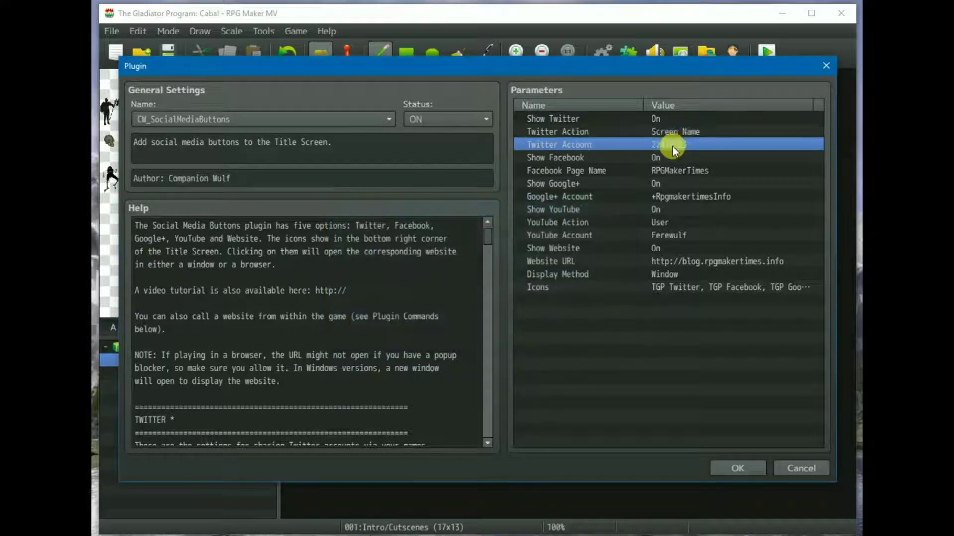
pyautogui.doubleClick(672, 146)
pyautogui.hotkey('ctrl', 'c')
pyautogui.press('BackSpace')
pyautogui.write('CompanionW')
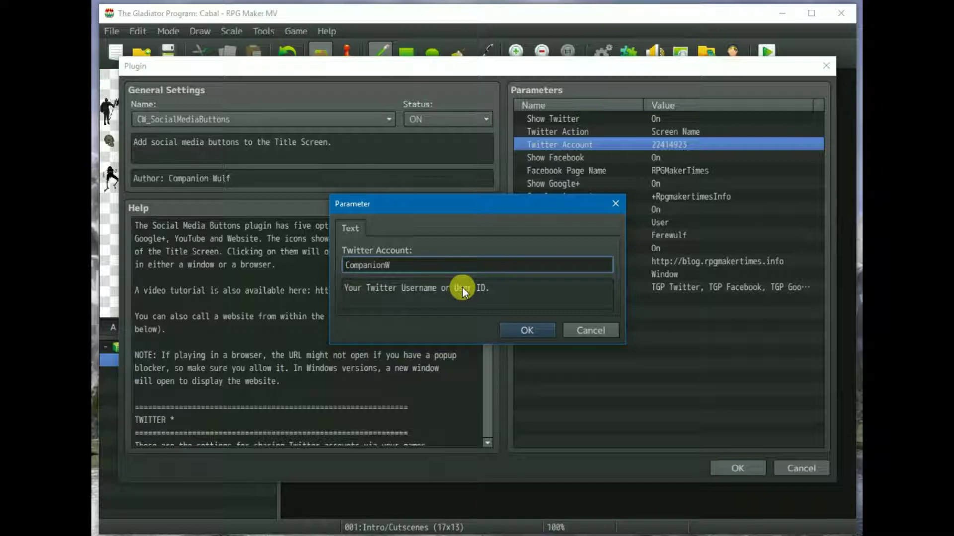
pyautogui.write('ulf')
pyautogui.click(539, 333)
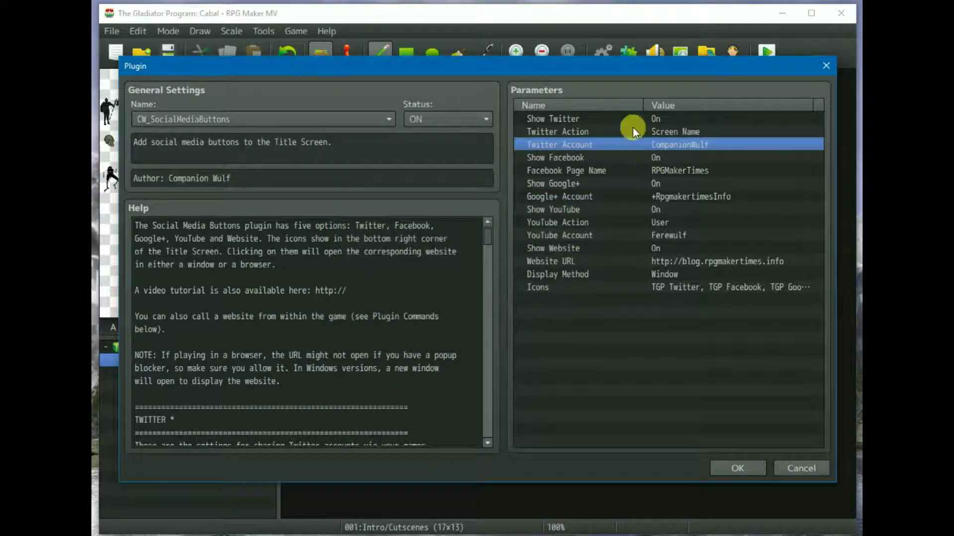
# Reopen Twitter Account and paste the numeric Twitter ID over the username
pyautogui.doubleClick(684, 145)
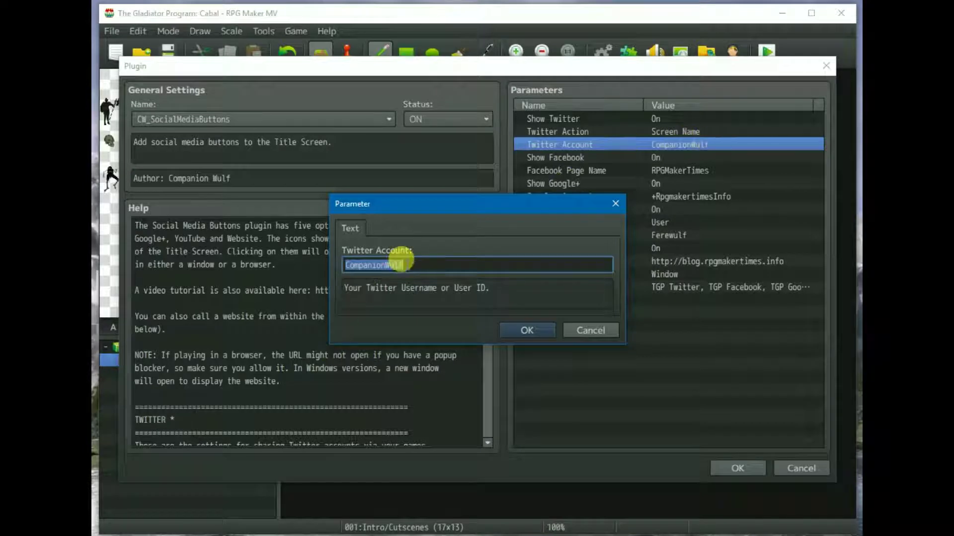
pyautogui.hotkey('ctrl', 'v')
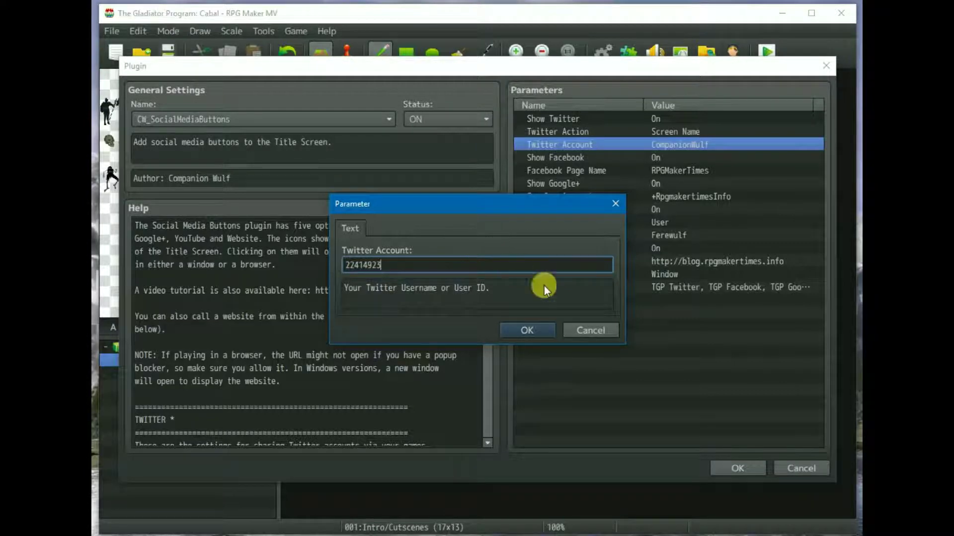
# Discard the numeric ID edit, keep Show Facebook On, and open Facebook Page Name for editing
pyautogui.click(604, 332)
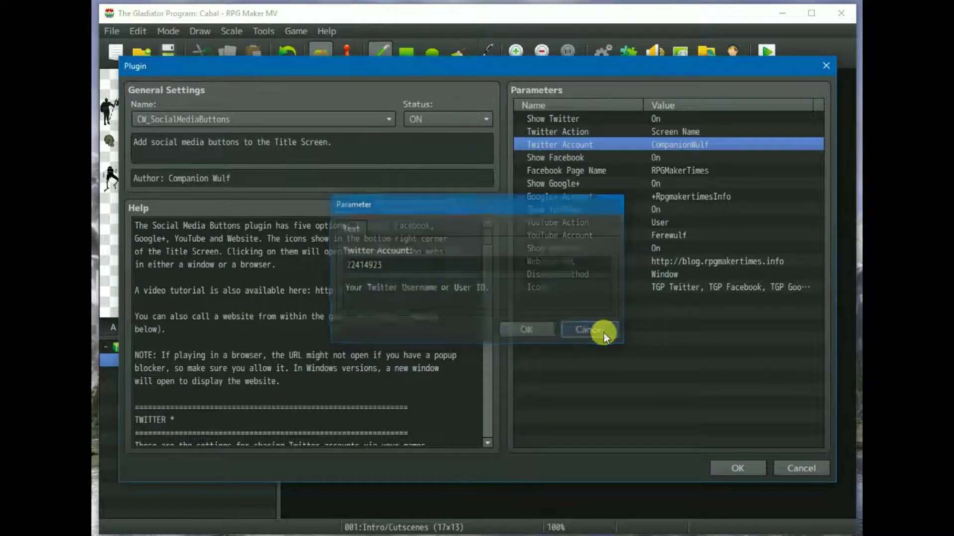
pyautogui.click(585, 157)
pyautogui.doubleClick(581, 158)
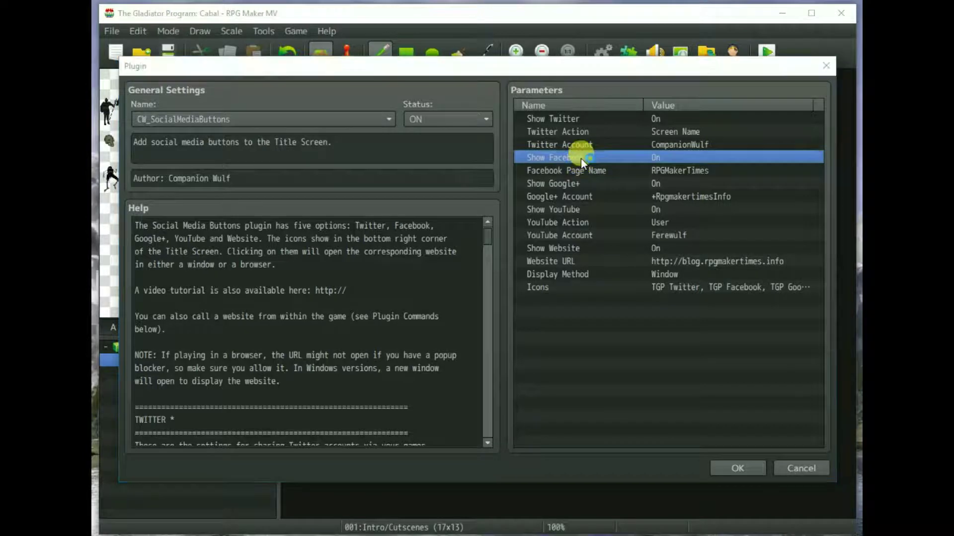
pyautogui.click(530, 328)
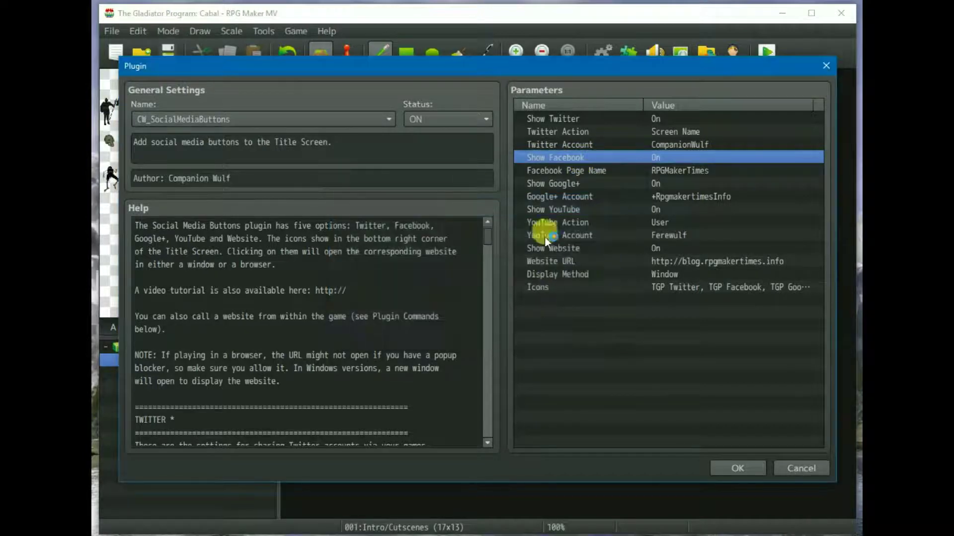
pyautogui.doubleClick(591, 170)
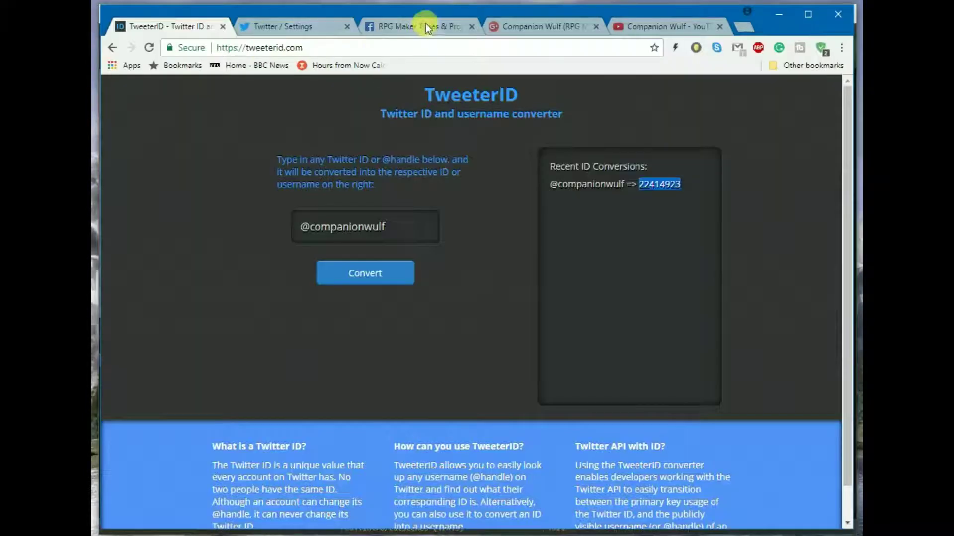
# On the RPG Maker Times Facebook page, select RPGMakerTimes in the address bar
pyautogui.click(426, 23)
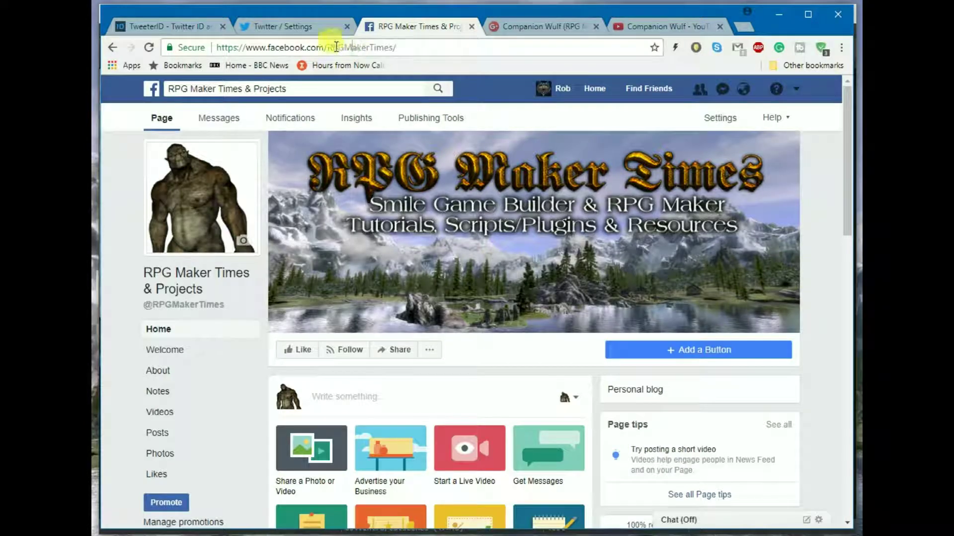
pyautogui.moveTo(328, 48); pyautogui.dragTo(393, 48)
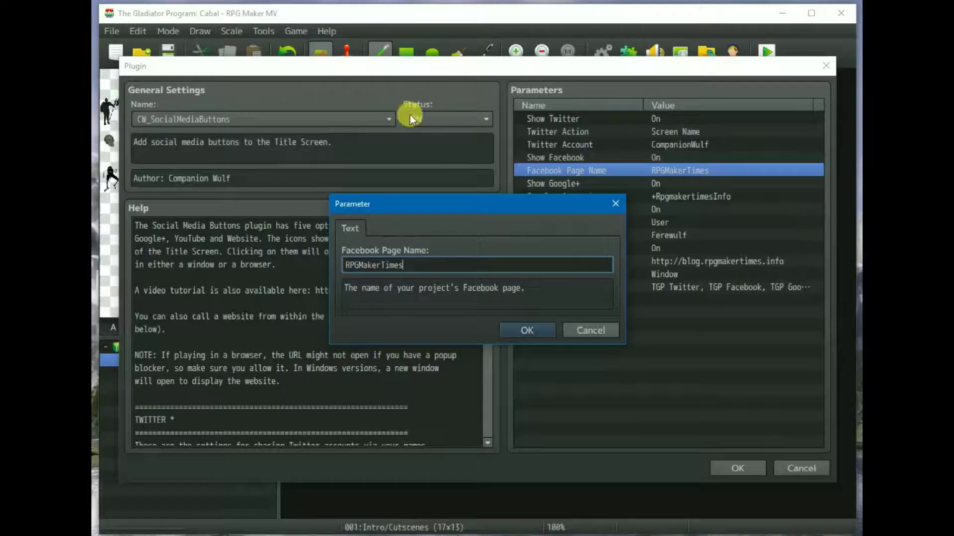
# Keep the Facebook Page Name unchanged and overwrite the Google+ Account value after the + with the author's handle
pyautogui.click(355, 265)
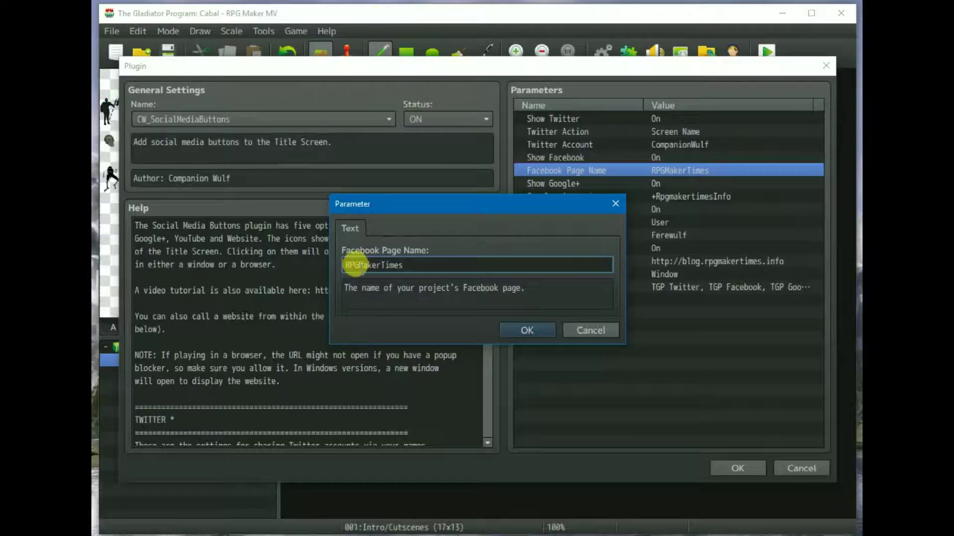
pyautogui.click(533, 330)
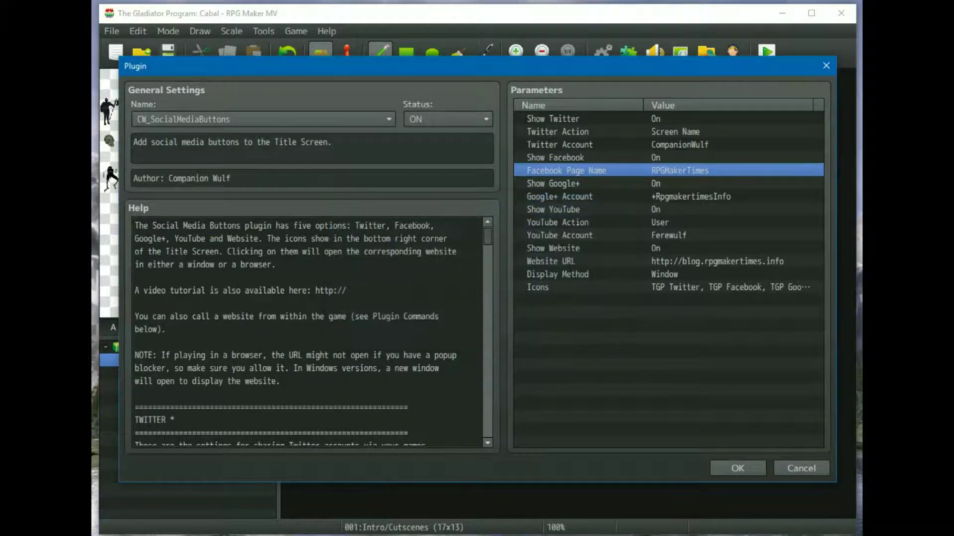
pyautogui.click(562, 184)
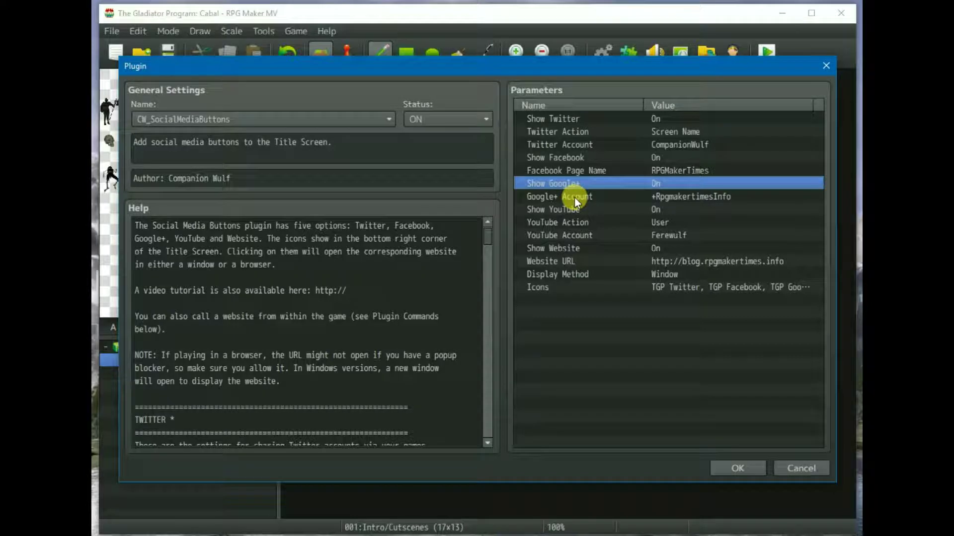
pyautogui.doubleClick(574, 198)
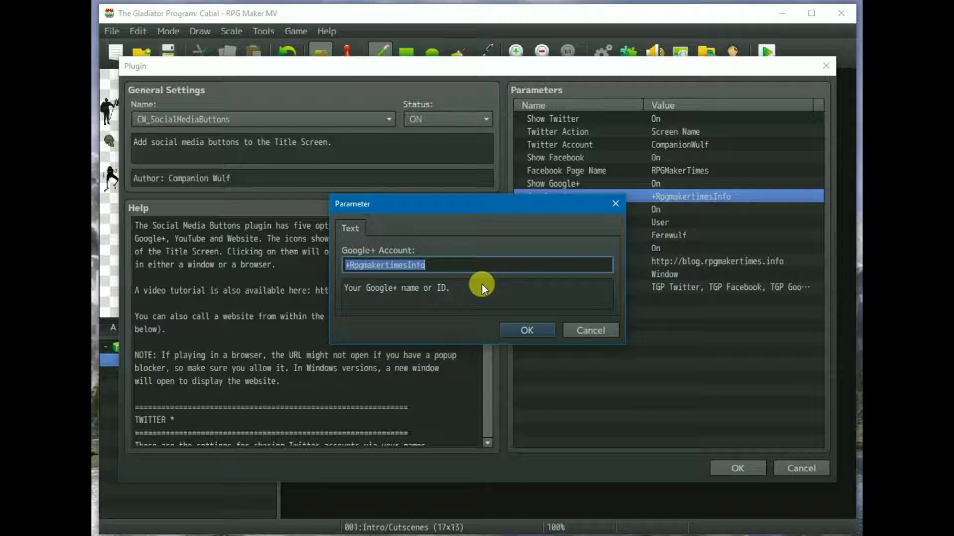
pyautogui.click(344, 265)
pyautogui.moveTo(345, 265); pyautogui.dragTo(490, 261)
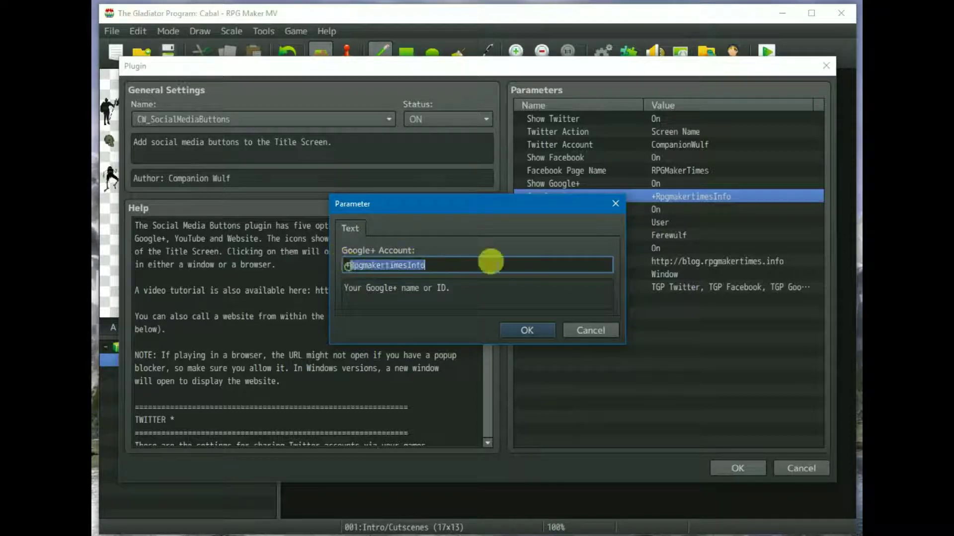
pyautogui.write('Com')
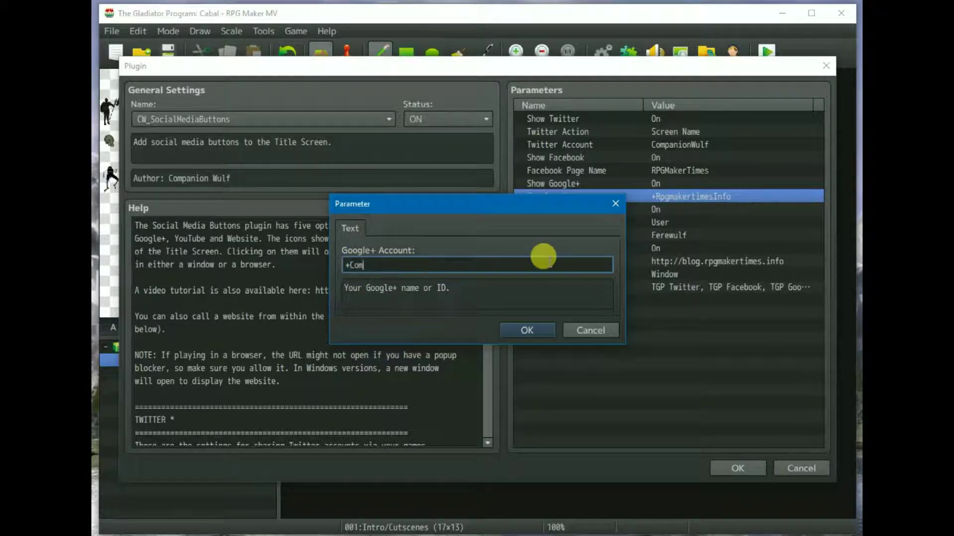
pyautogui.write('panionWulf')
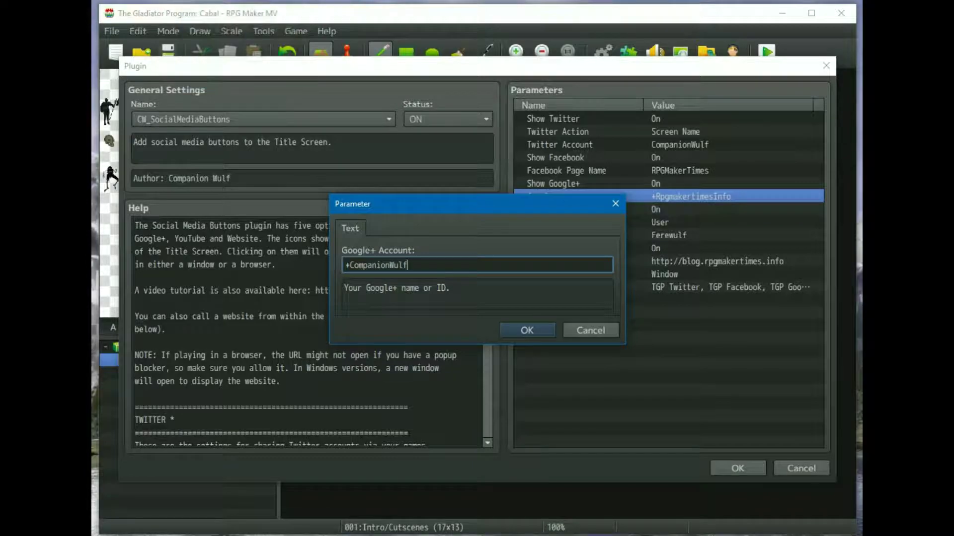
# Switch Google+ to the RPG Maker Times brand account and grab its numeric profile ID from the address bar
pyautogui.click(240, 1)
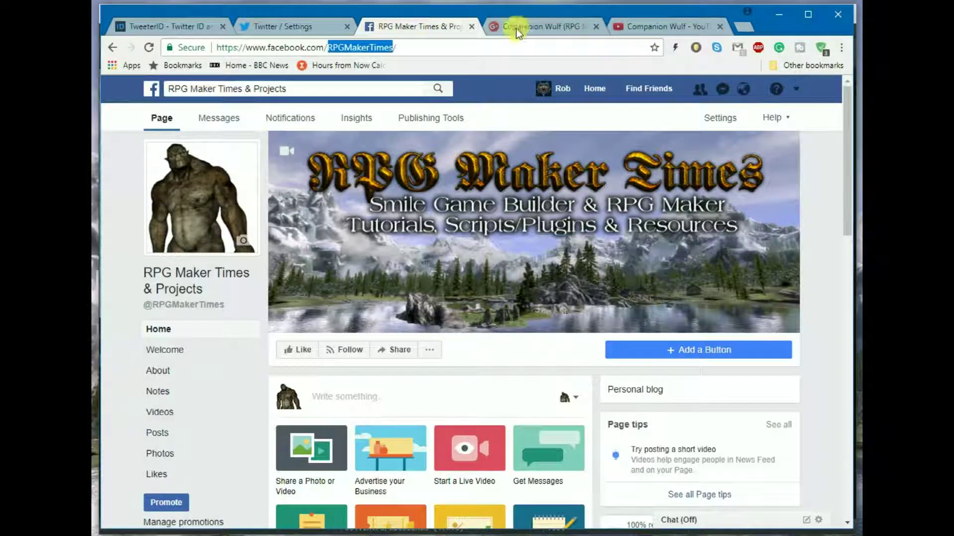
pyautogui.click(544, 26)
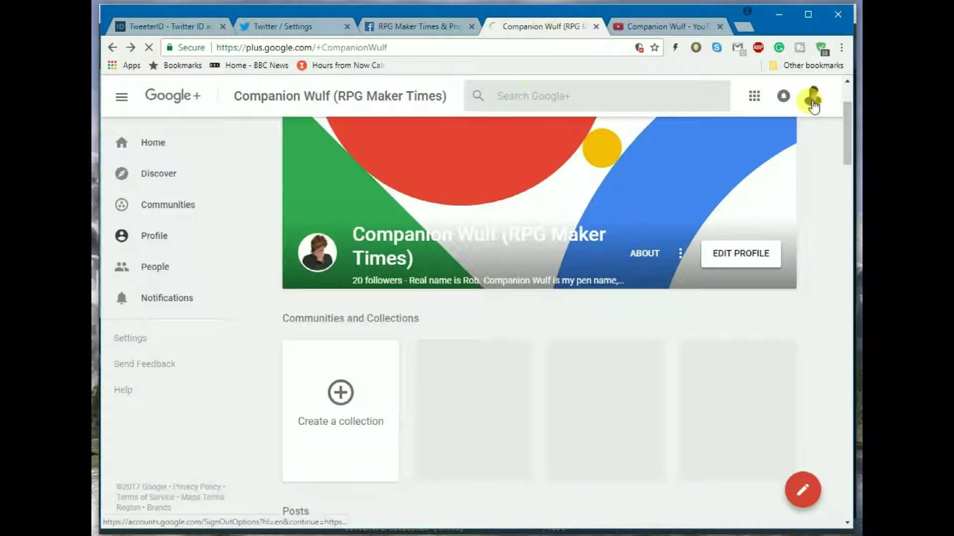
pyautogui.click(812, 101)
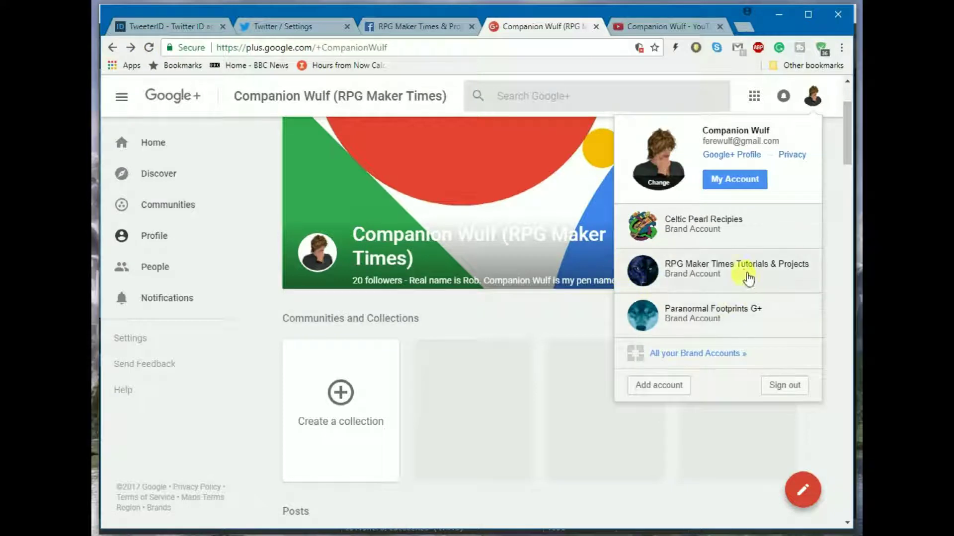
pyautogui.click(740, 270)
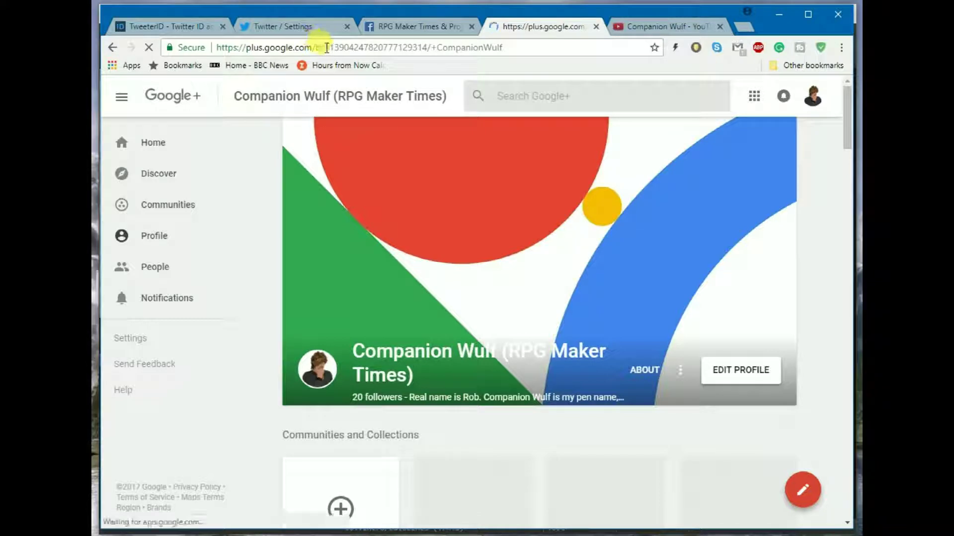
pyautogui.moveTo(329, 47); pyautogui.dragTo(427, 47)
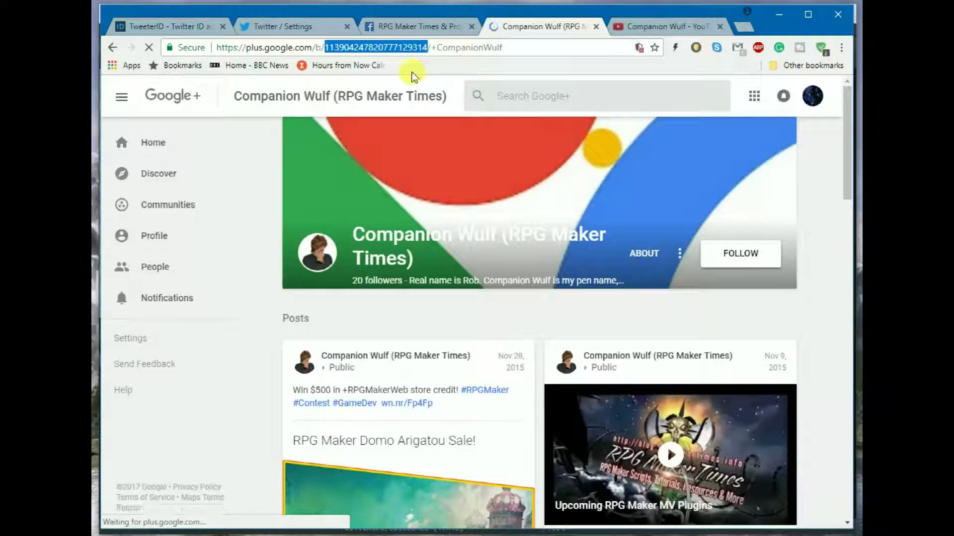
pyautogui.hotkey('ctrl', 'v')
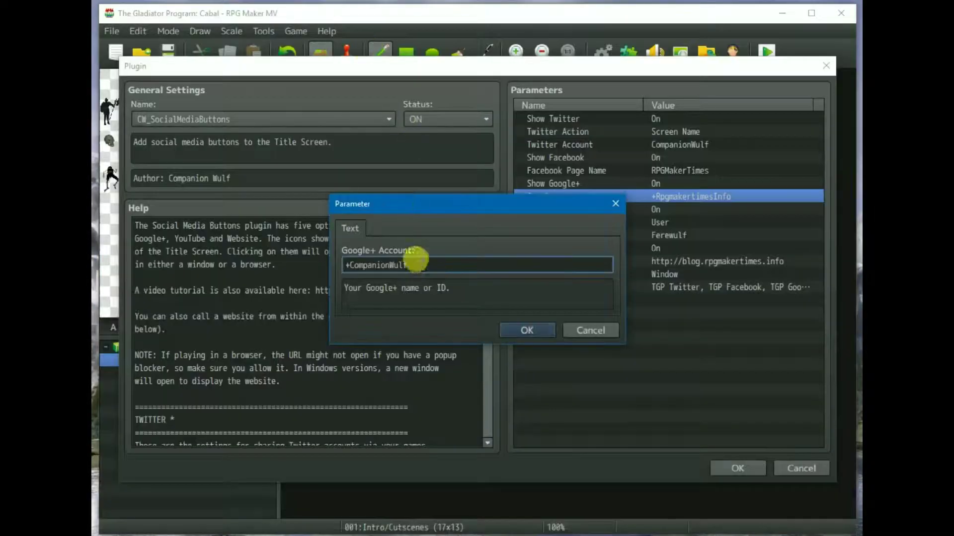
# Paste the numeric profile ID over the Google+ Account value, then cancel to keep the original handle
pyautogui.tripleClick(376, 258)
pyautogui.hotkey('ctrl', 'v')
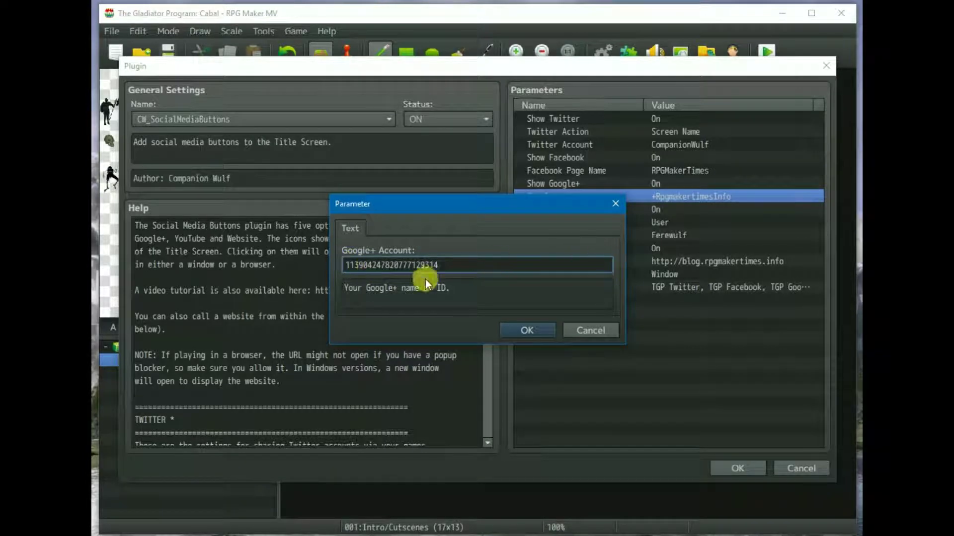
pyautogui.click(596, 334)
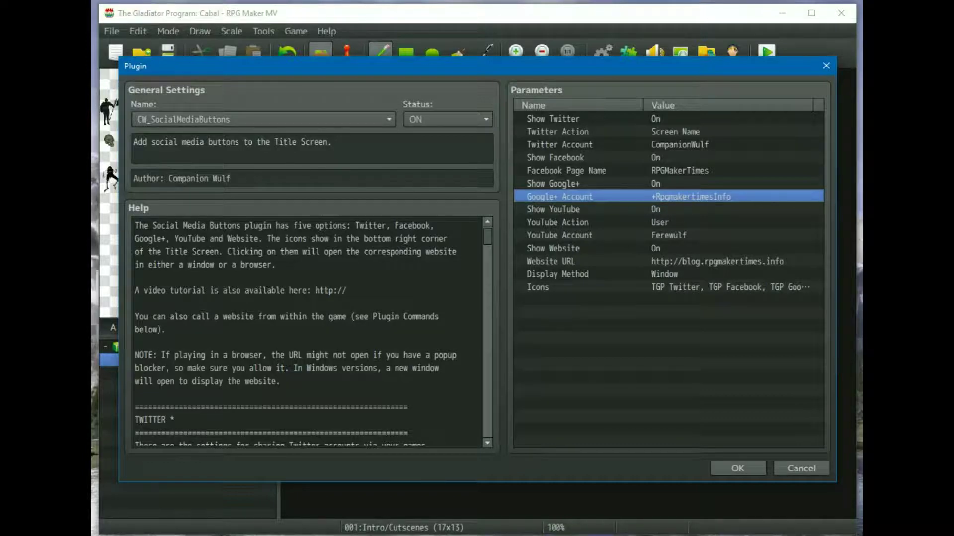
# Open the YouTube Action parameter, currently User, under Show YouTube for editing
pyautogui.click(560, 210)
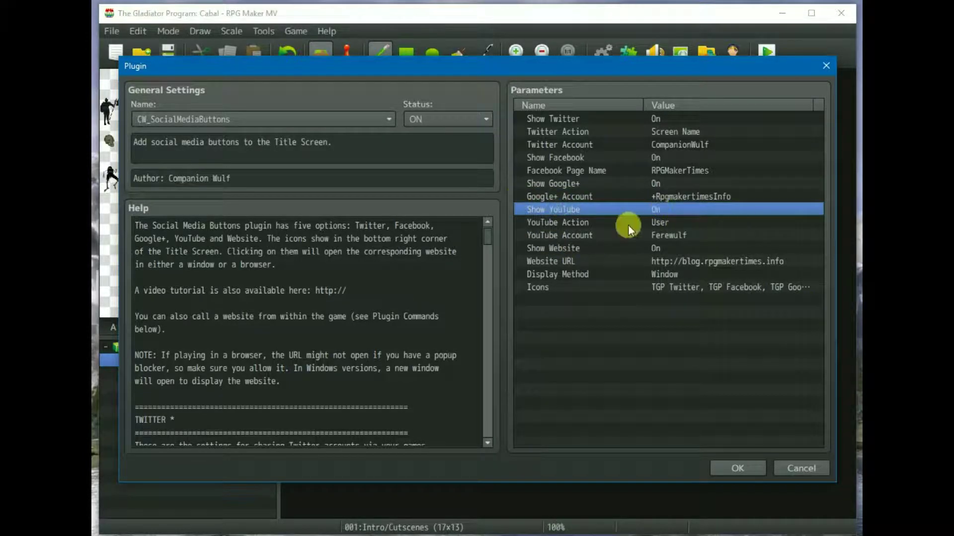
pyautogui.doubleClick(577, 222)
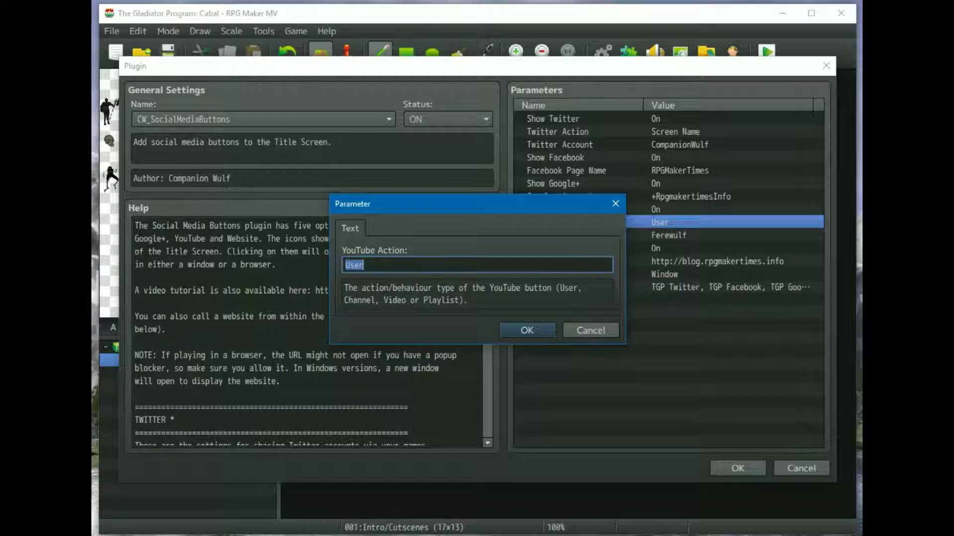
# Delete 'user' from the YouTube channel URL and reload to test whether the page still opens
pyautogui.click(312, 49)
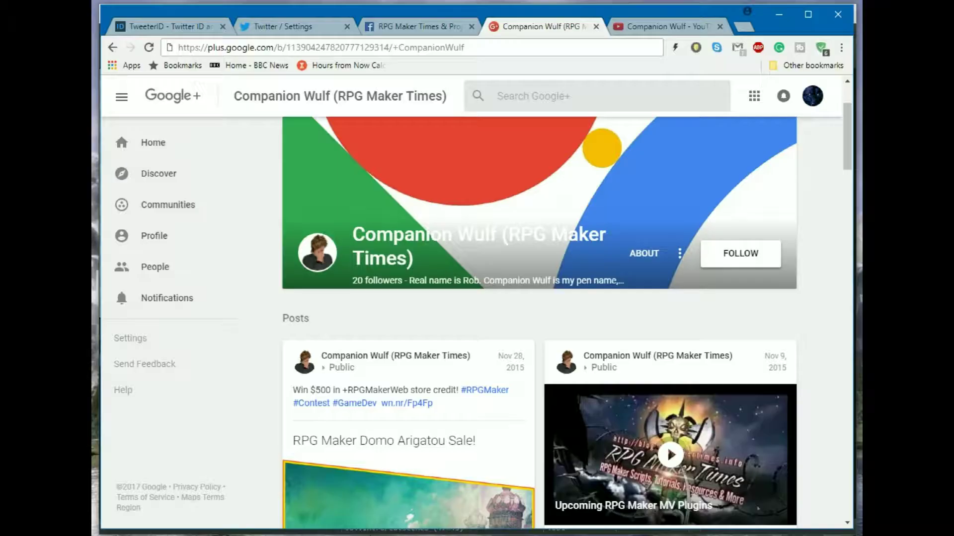
pyautogui.click(654, 24)
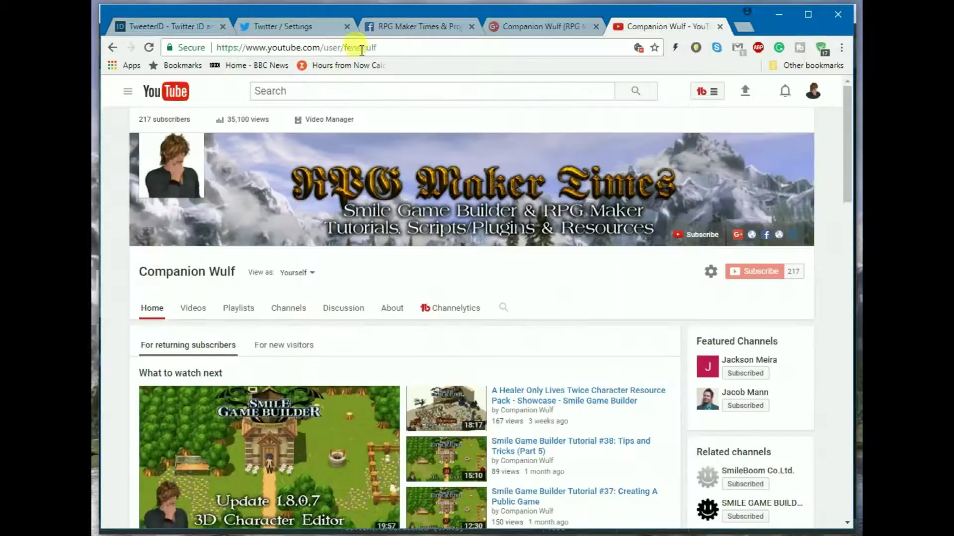
pyautogui.doubleClick(324, 49)
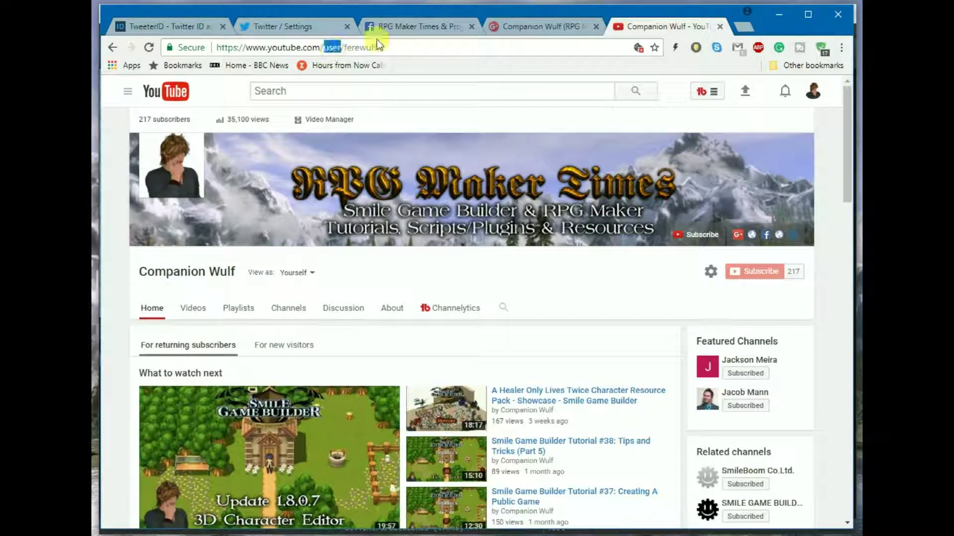
pyautogui.press('BackSpace')
pyautogui.press('BackSpace')
pyautogui.press('Return')
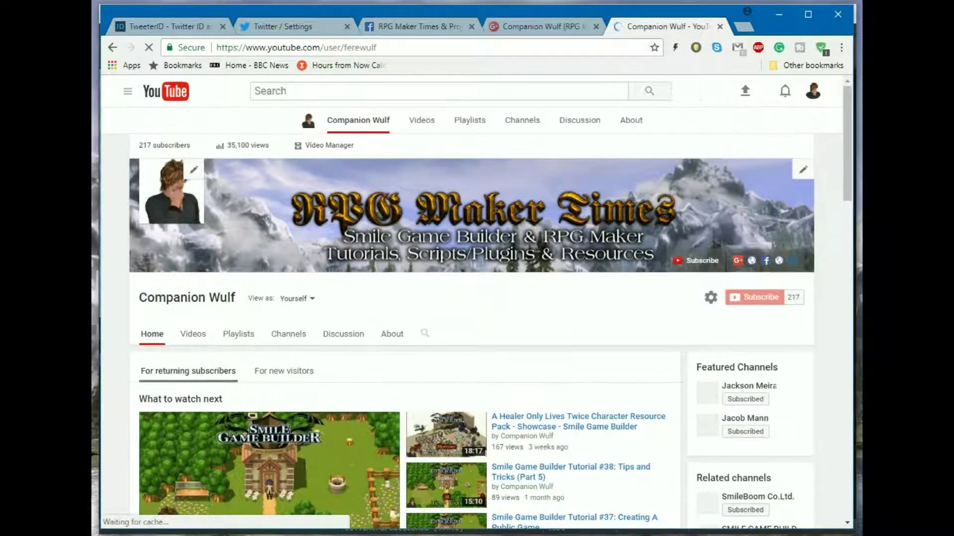
pyautogui.doubleClick(366, 49)
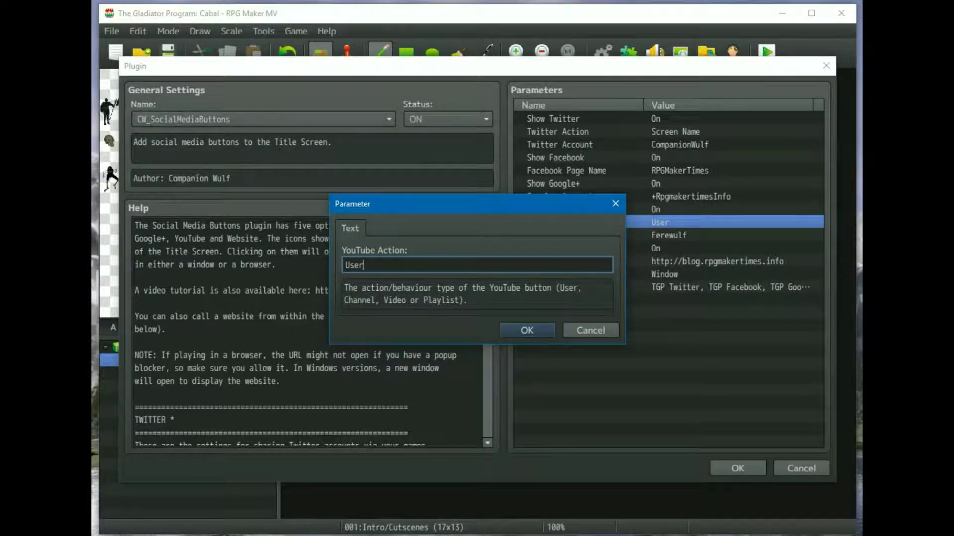
# Replace the YouTube Action value User with Channel
pyautogui.moveTo(365, 265); pyautogui.dragTo(330, 257)
pyautogui.write('Channel')
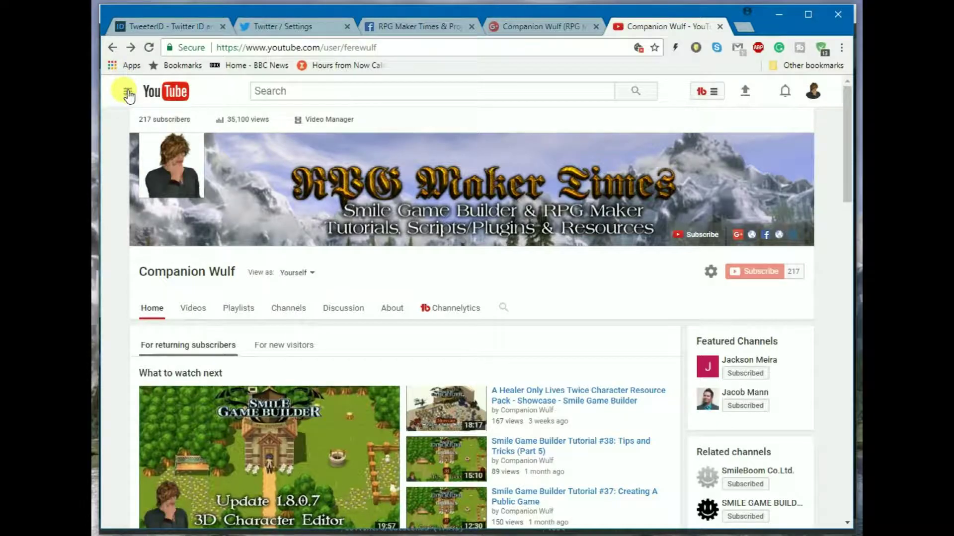
# Go to My channel on YouTube and select the channel ID in its /channel/ address
pyautogui.click(128, 92)
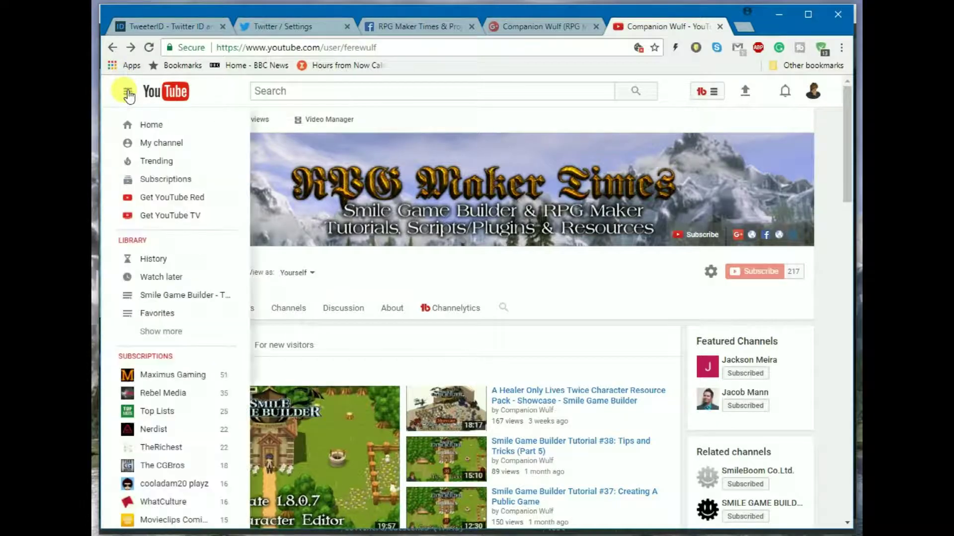
pyautogui.click(162, 144)
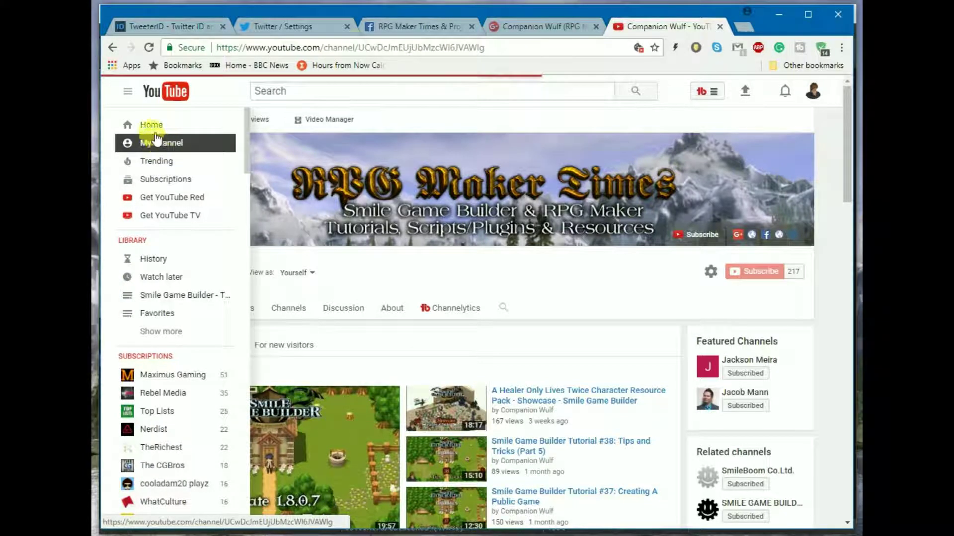
pyautogui.moveTo(358, 48); pyautogui.dragTo(502, 48)
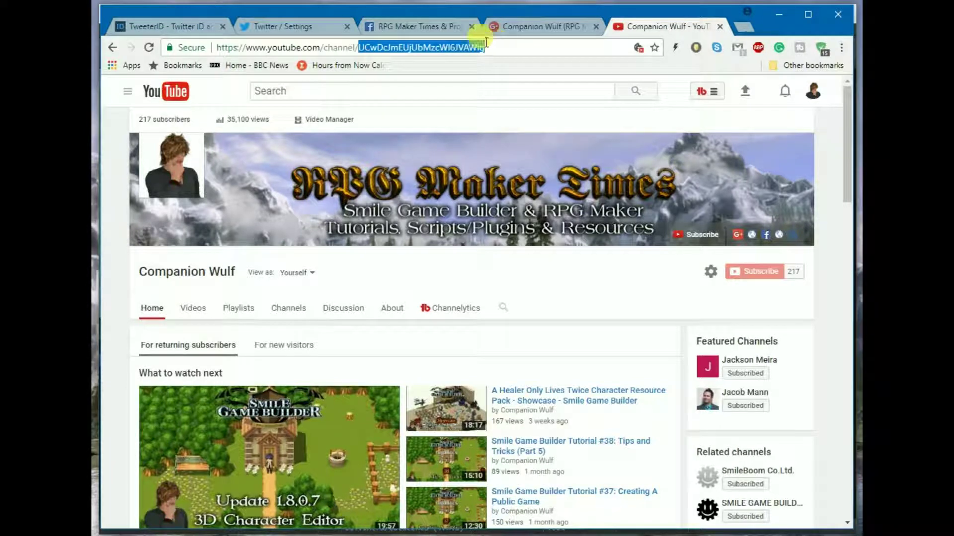
pyautogui.hotkey('alt', 'Tab')
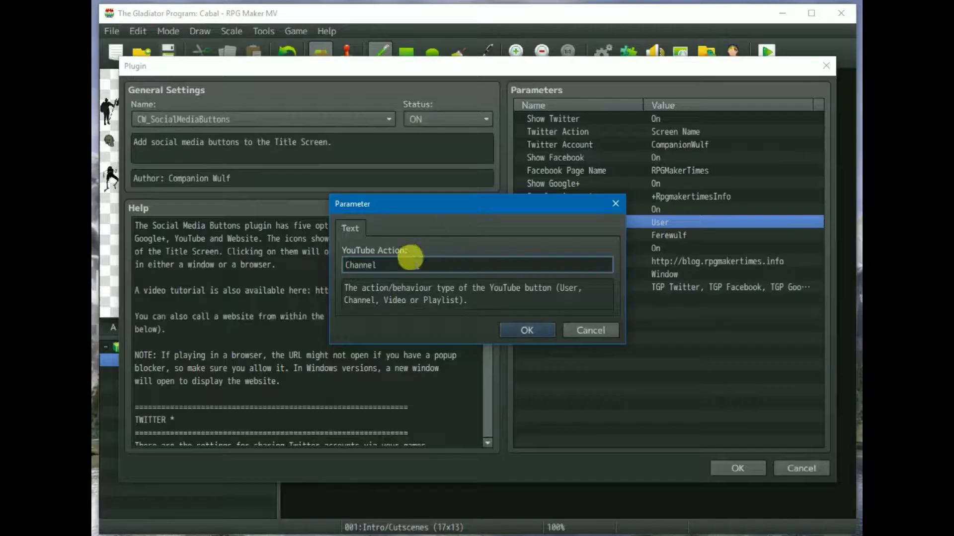
# Change the YouTube Action value from Channel to Video
pyautogui.moveTo(530, 203); pyautogui.dragTo(500, 175)
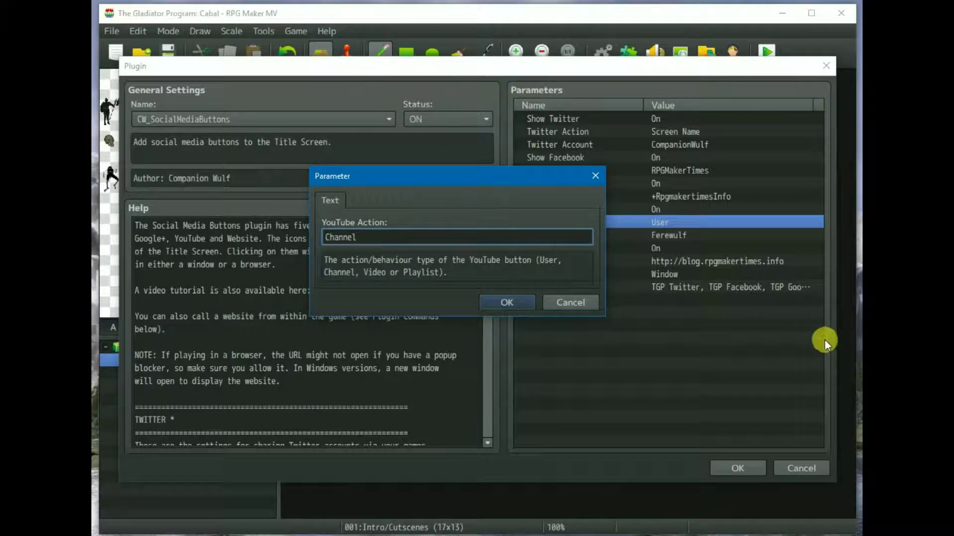
pyautogui.moveTo(366, 234); pyautogui.dragTo(252, 234)
pyautogui.write('Video')
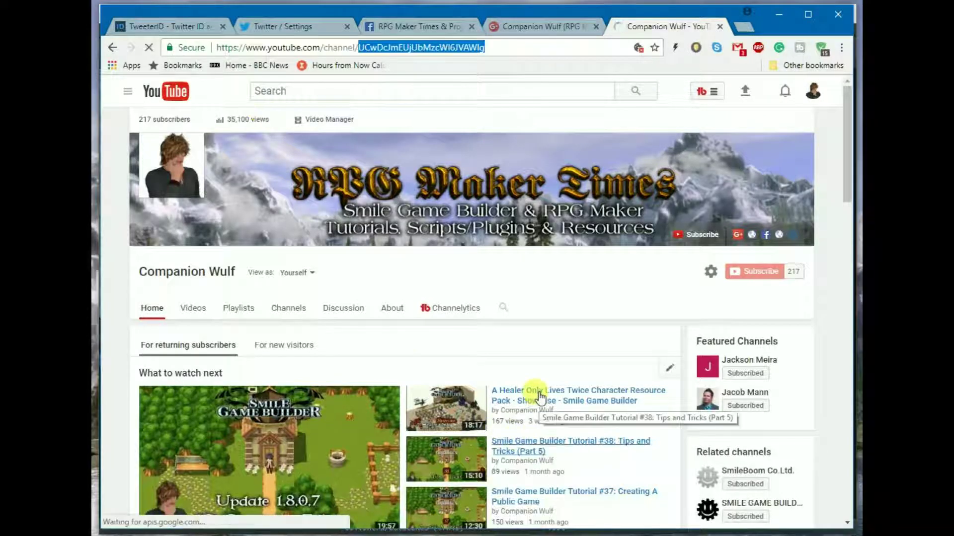
# Open and pause the Events Tutorial 2a: Picture Effects (Fade In/Out) video, selecting its ID in the address
pyautogui.scroll(-15, 526, 399)
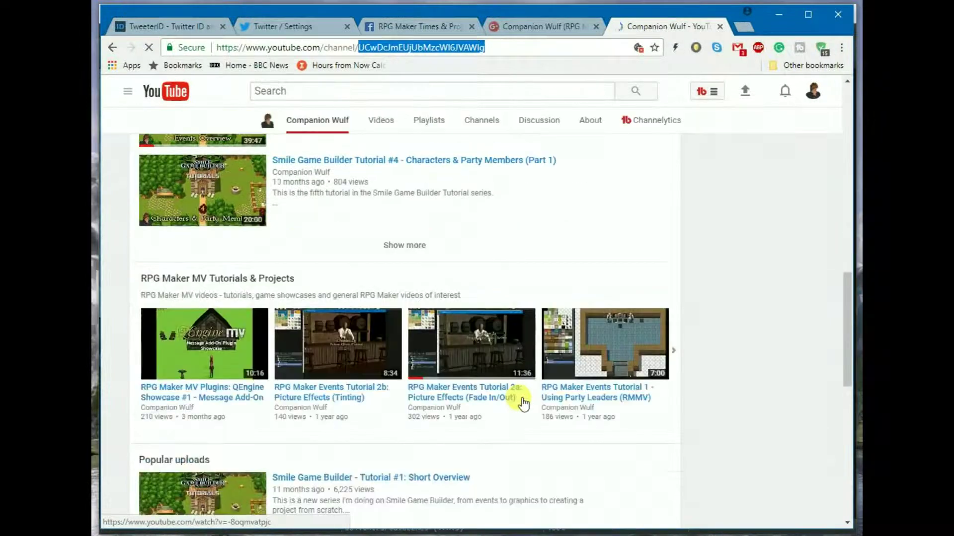
pyautogui.scroll(-3, 524, 404)
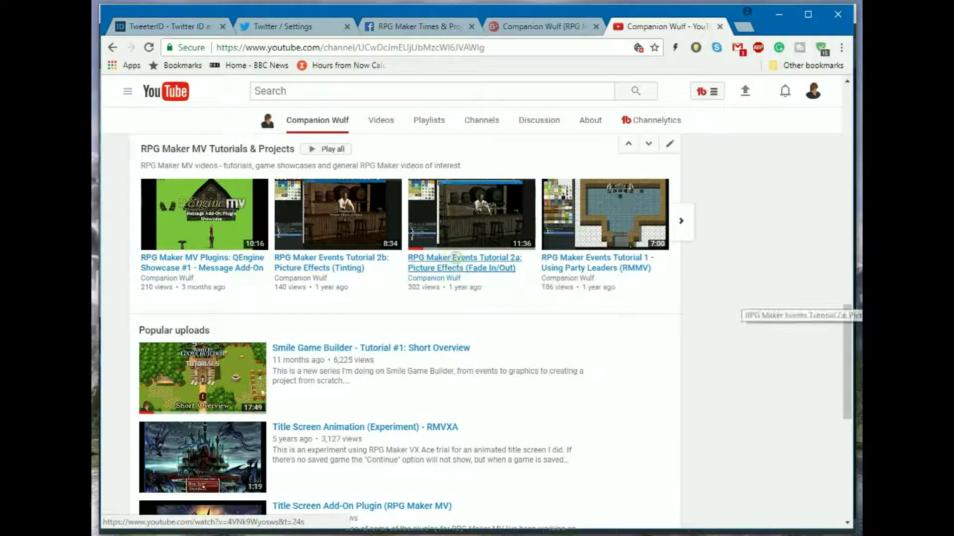
pyautogui.click(494, 265)
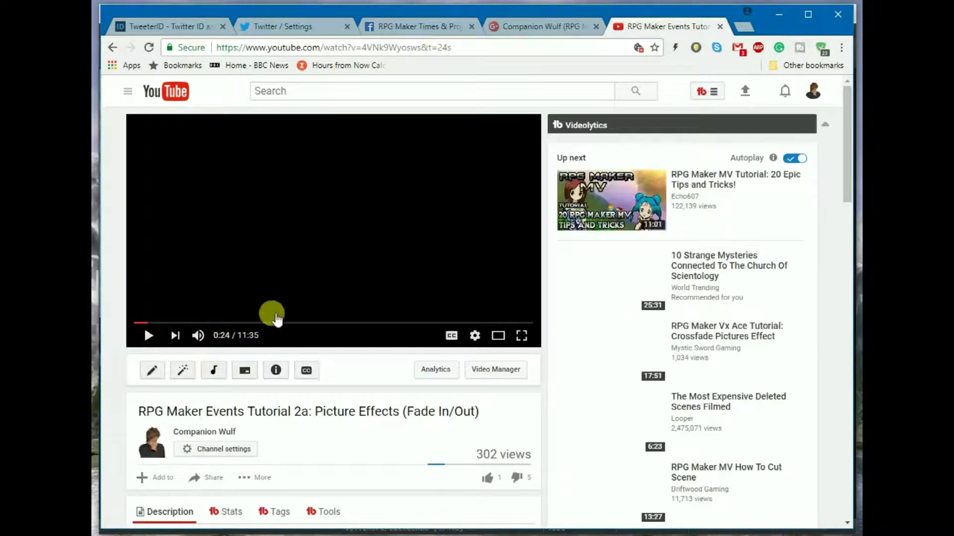
pyautogui.click(274, 312)
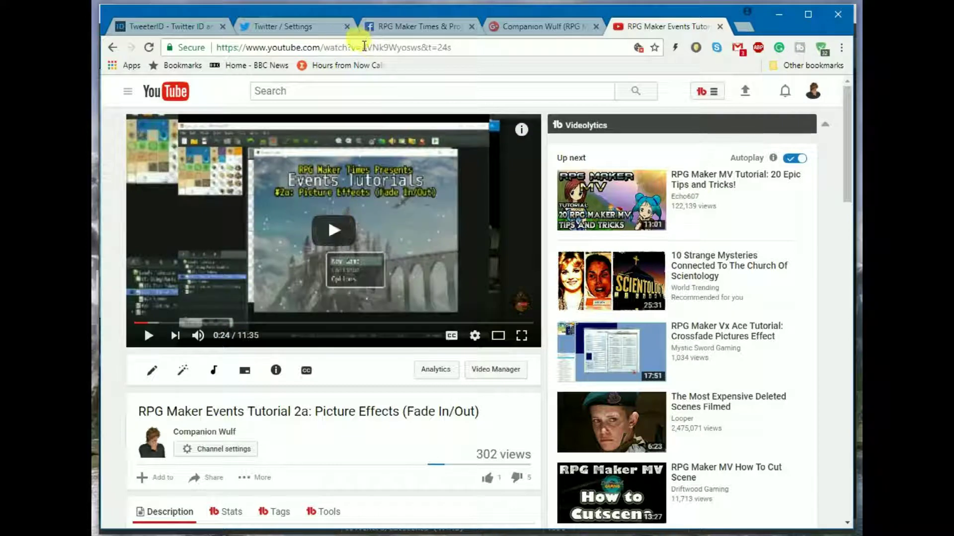
pyautogui.moveTo(362, 47); pyautogui.dragTo(421, 48)
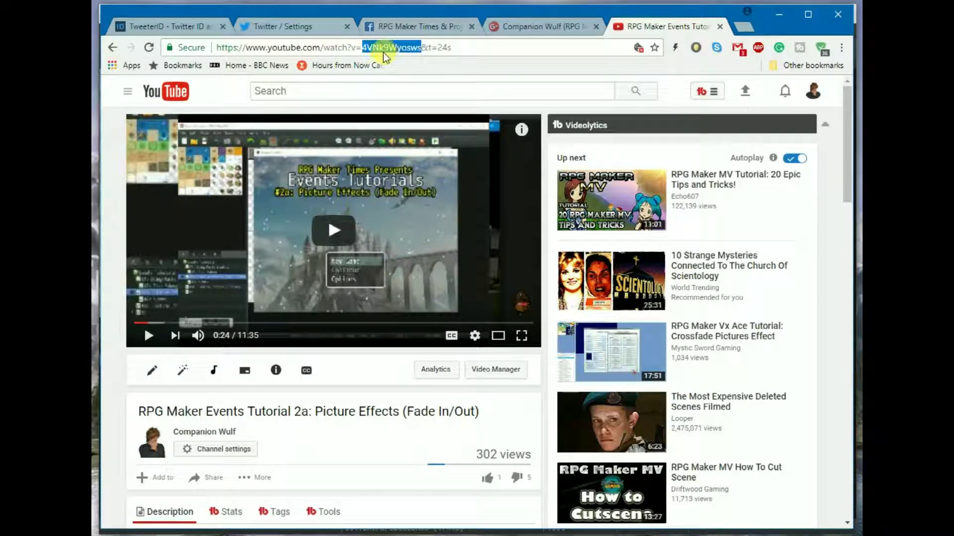
pyautogui.click(212, 431)
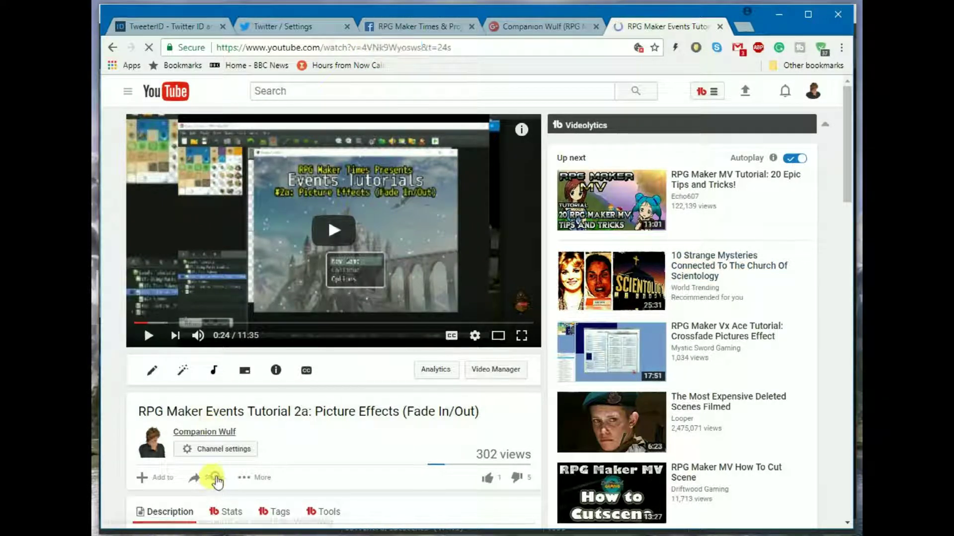
# Select the video ID 4VNk9Wyosws in the video's short share link
pyautogui.scroll(-3, 341, 456)
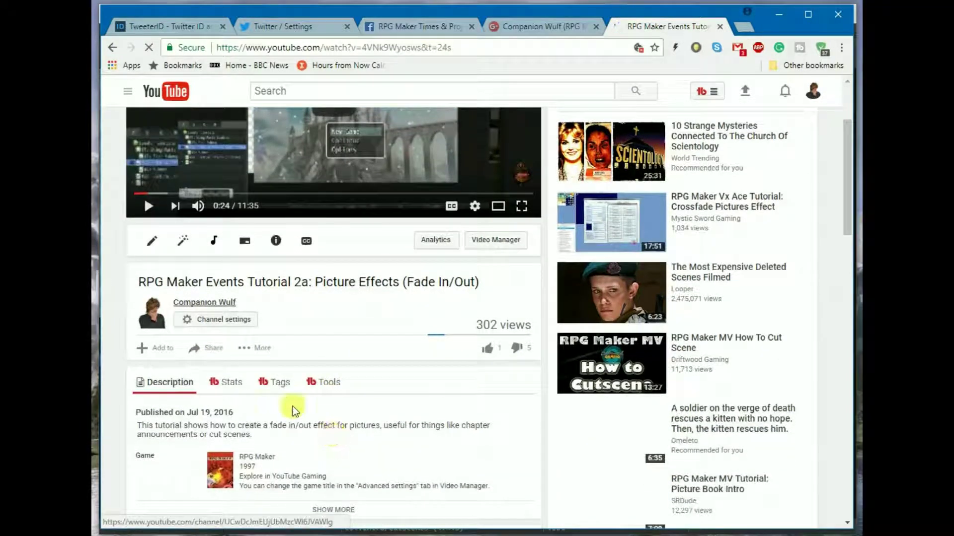
pyautogui.click(210, 354)
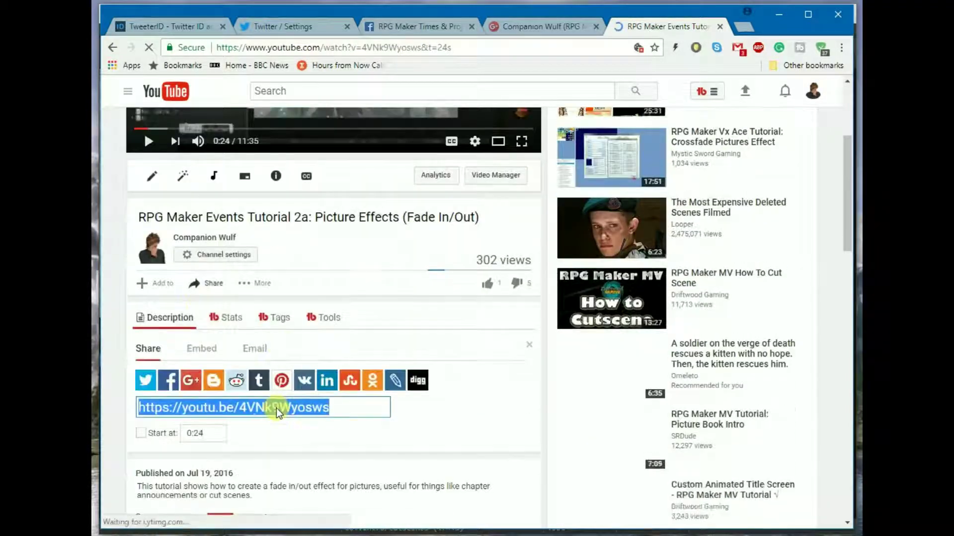
pyautogui.click(242, 407)
pyautogui.click(242, 407)
pyautogui.moveTo(241, 407); pyautogui.dragTo(347, 404)
pyautogui.click(323, 407)
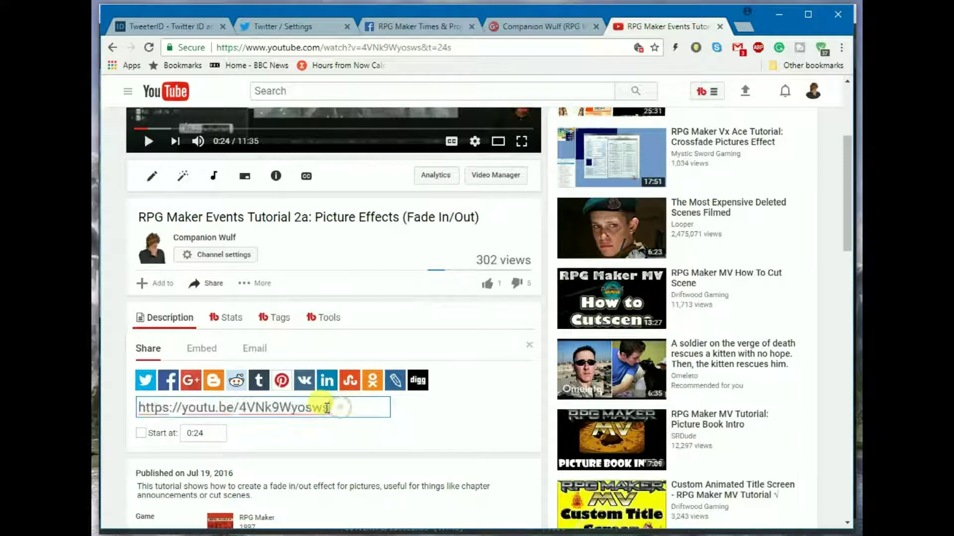
pyautogui.moveTo(240, 408); pyautogui.dragTo(336, 409)
pyautogui.hotkey('ctrl', 'c')
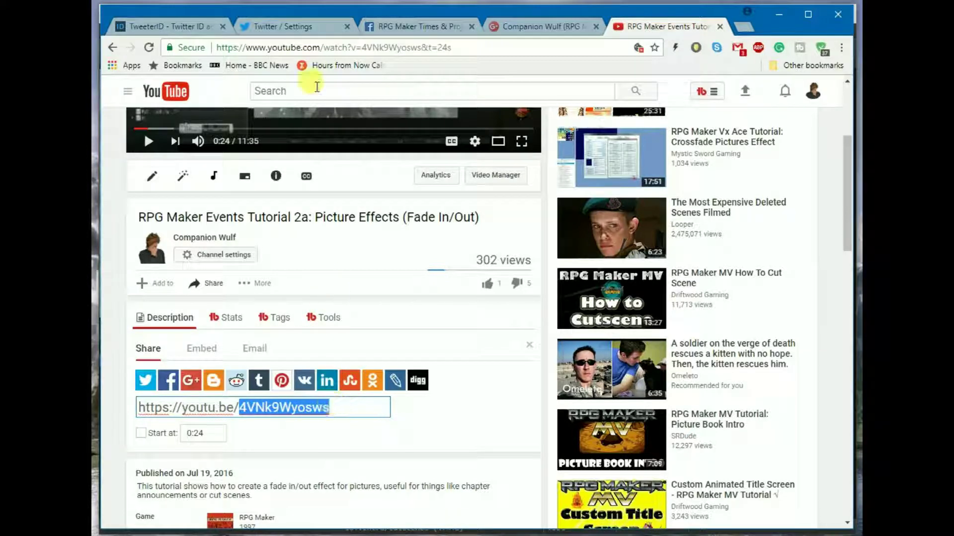
pyautogui.click(338, 410)
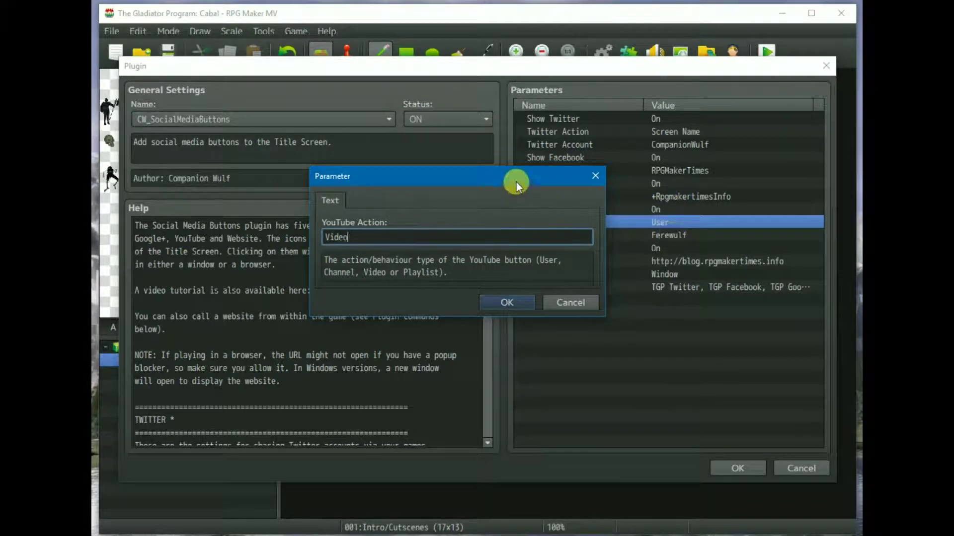
# Change the YouTube Action value from Video to Playlist
pyautogui.moveTo(516, 184)
pyautogui.mouseDown()
pyautogui.moveTo(436, 234)
pyautogui.moveTo(432, 225)
pyautogui.moveTo(499, 181)
pyautogui.mouseUp()
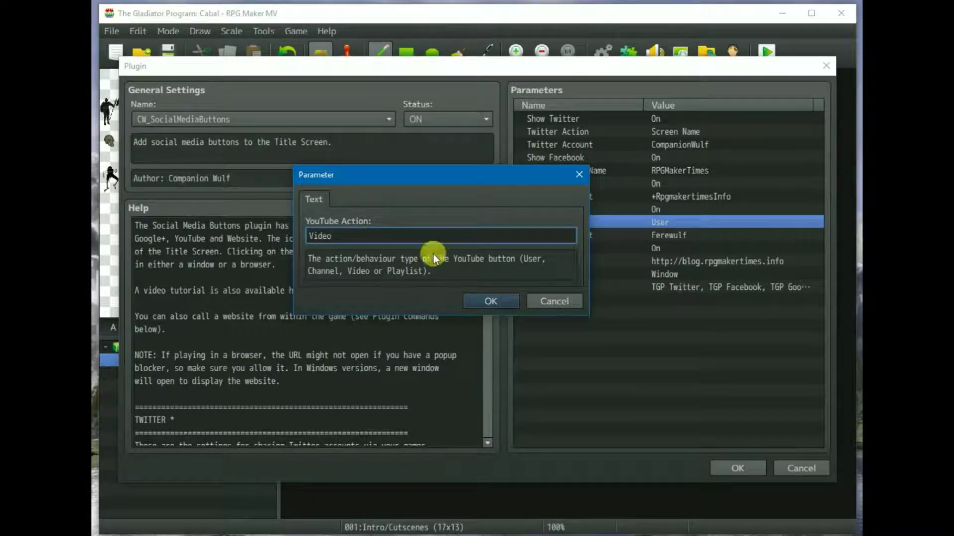
pyautogui.doubleClick(322, 236)
pyautogui.write('Plays')
pyautogui.press('BackSpace')
pyautogui.write('list')
# Open the RPG Maker MV Tutorials & Projects playlist on YouTube and select its list ID in the address bar
pyautogui.click(238, 45)
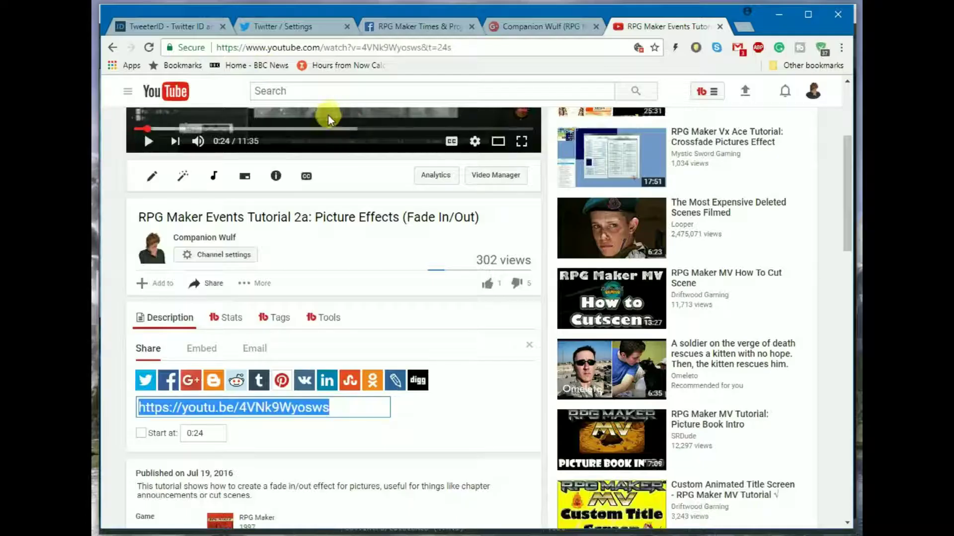
pyautogui.click(111, 45)
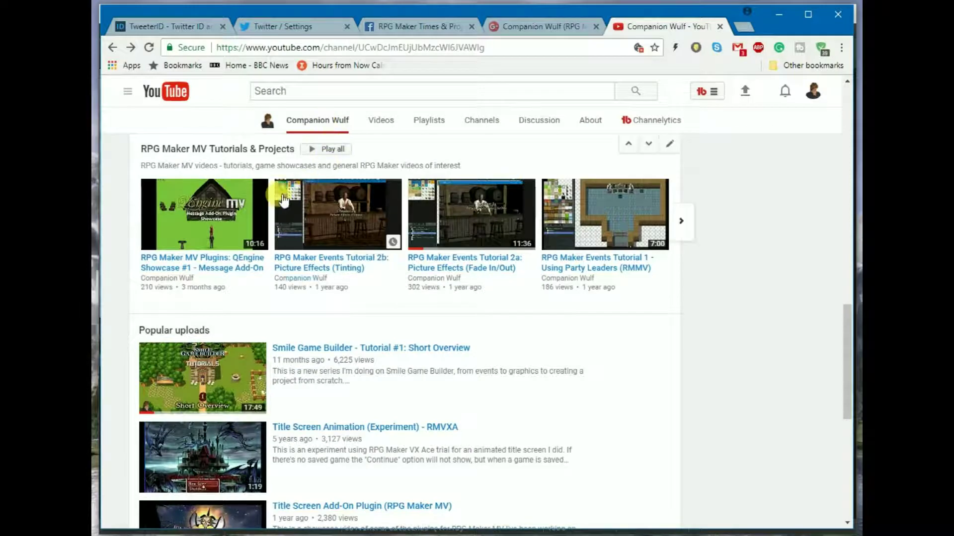
pyautogui.scroll(1, 298, 178)
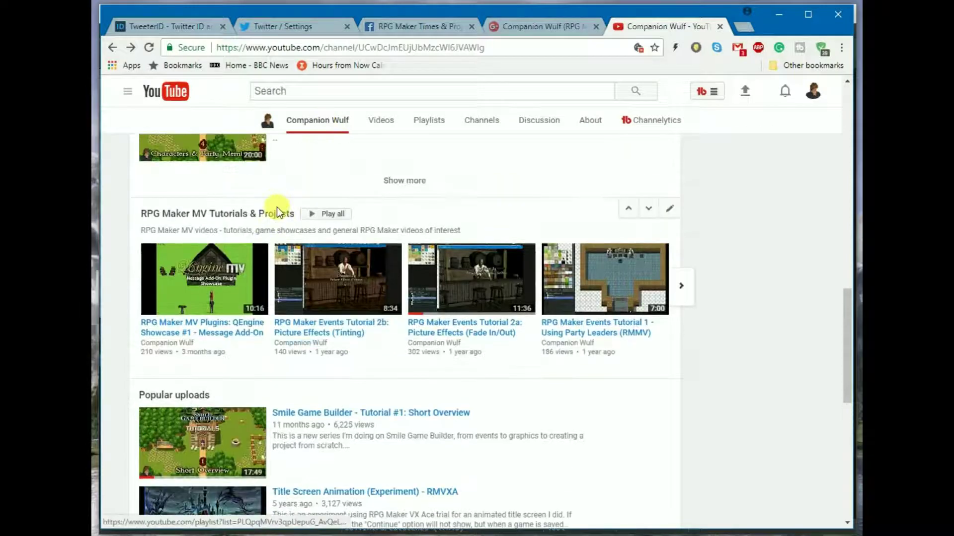
pyautogui.click(226, 217)
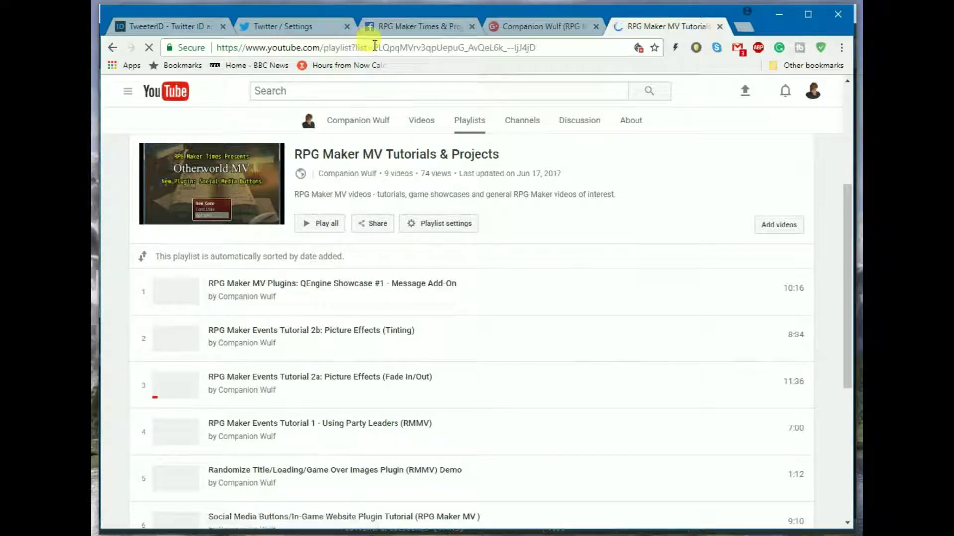
pyautogui.moveTo(373, 47); pyautogui.dragTo(544, 45)
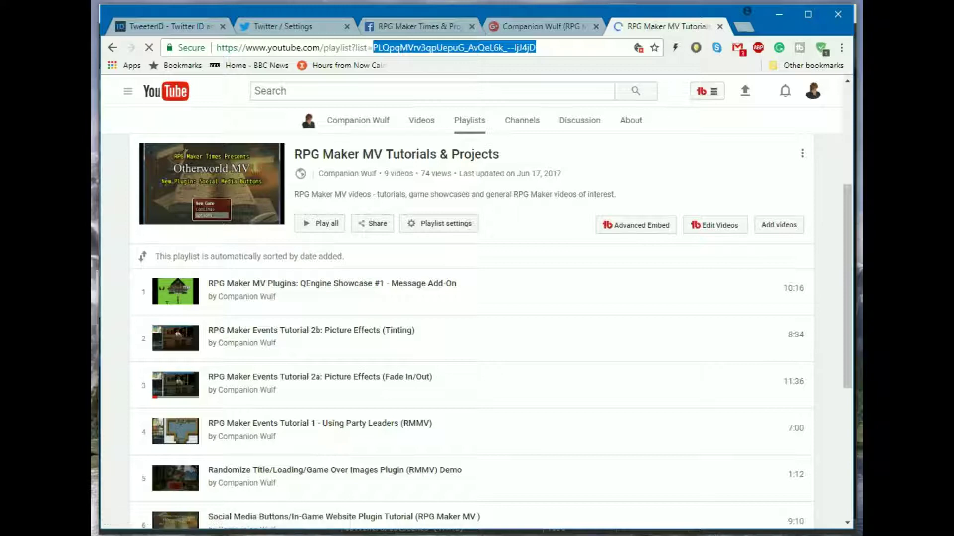
pyautogui.moveTo(374, 47); pyautogui.dragTo(543, 49)
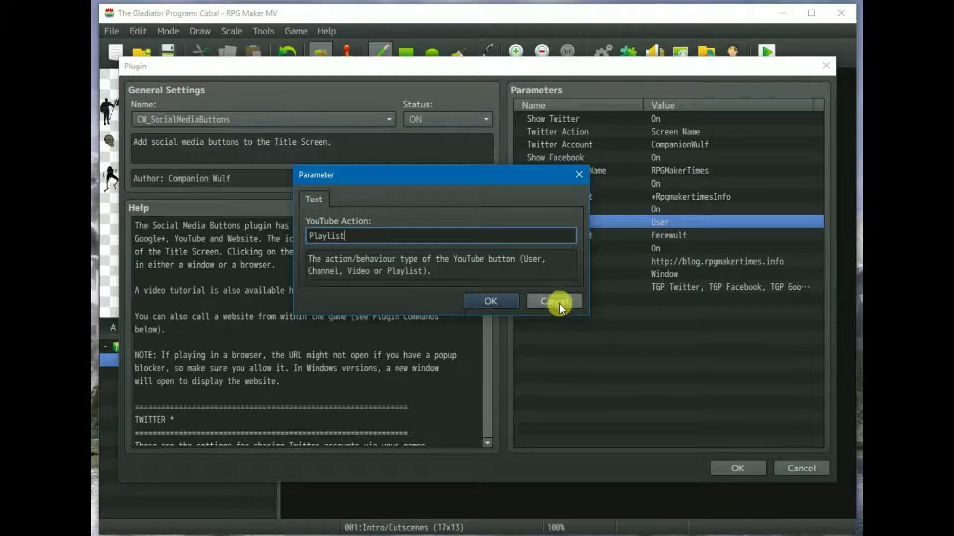
# Leave YouTube Action as User and replace the YouTube Account value Ferewulf with 4VNk9Wyosws
pyautogui.click(559, 301)
pyautogui.doubleClick(582, 233)
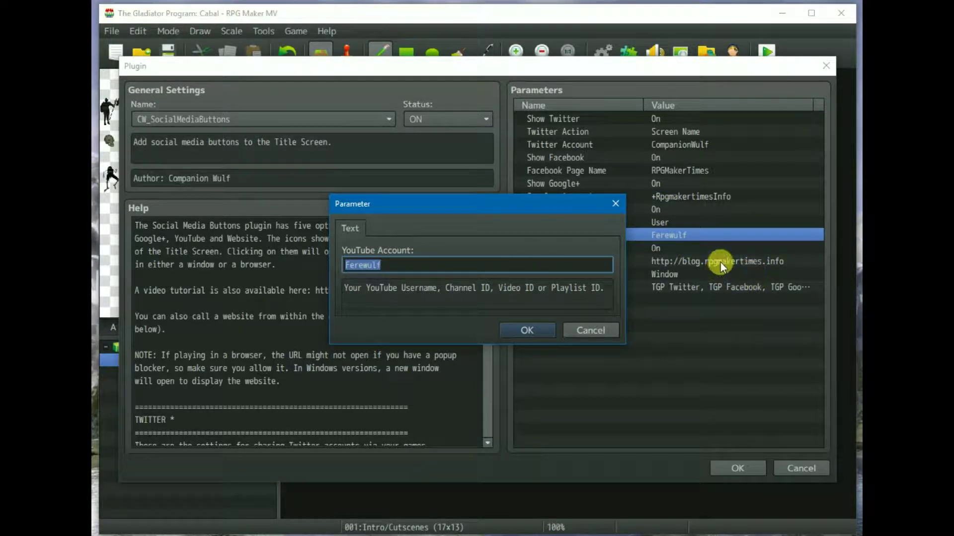
pyautogui.moveTo(554, 210); pyautogui.dragTo(554, 272)
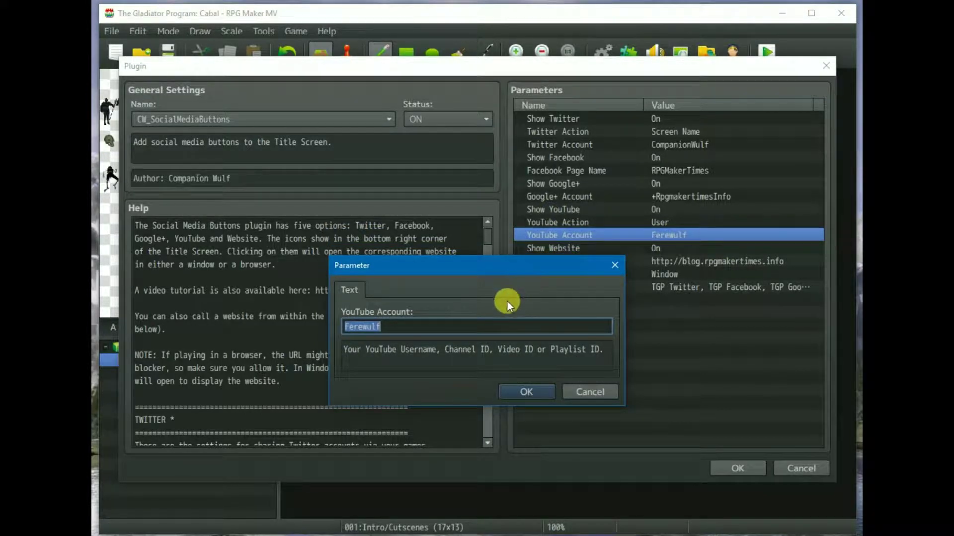
pyautogui.hotkey('ctrl', 'v')
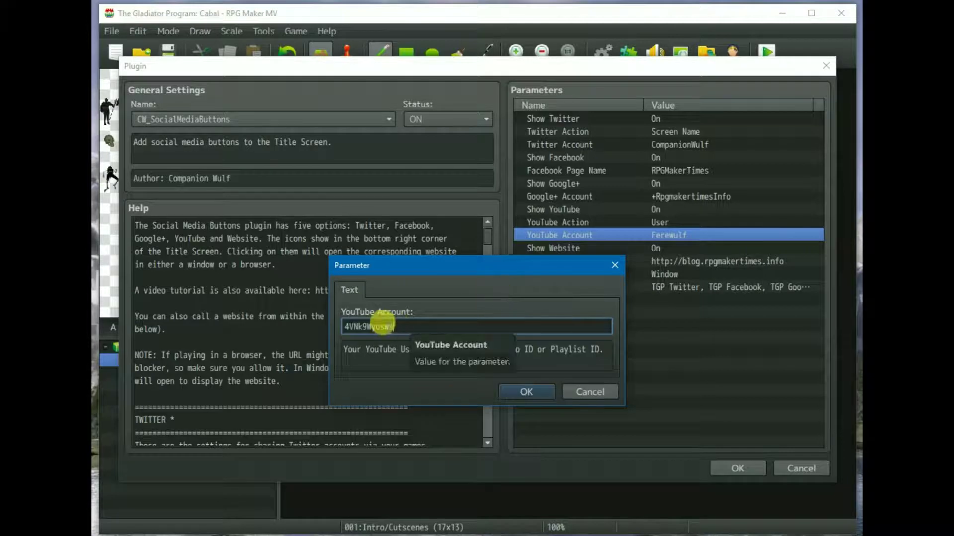
pyautogui.click(539, 392)
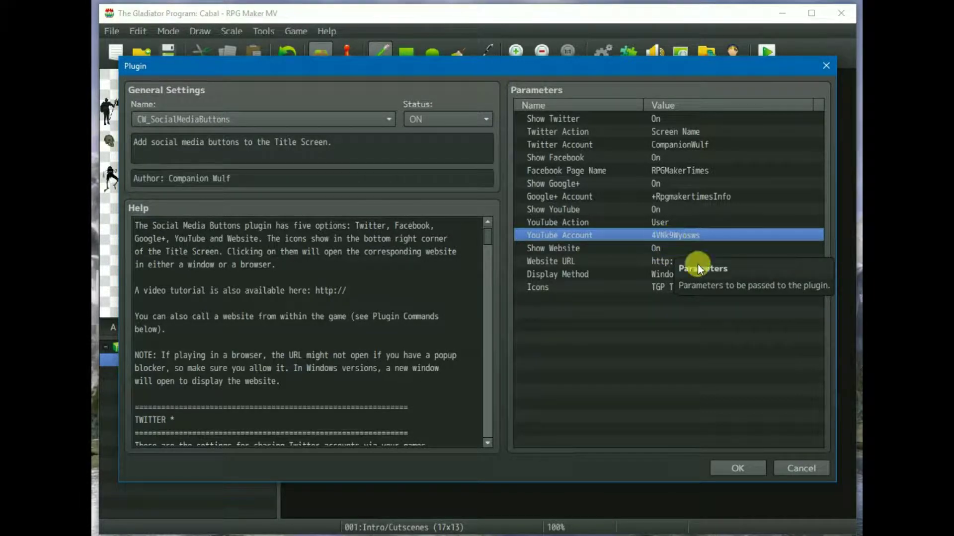
pyautogui.click(562, 248)
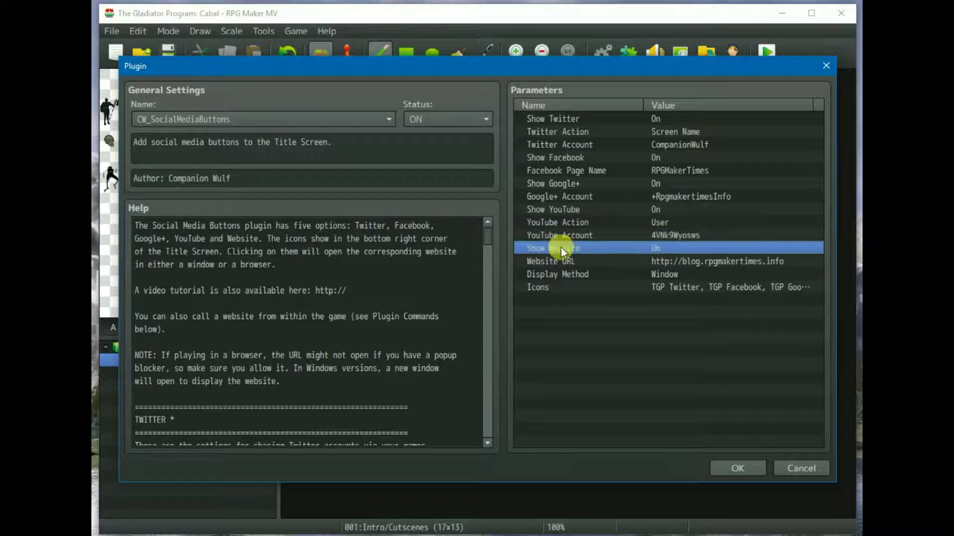
pyautogui.click(577, 262)
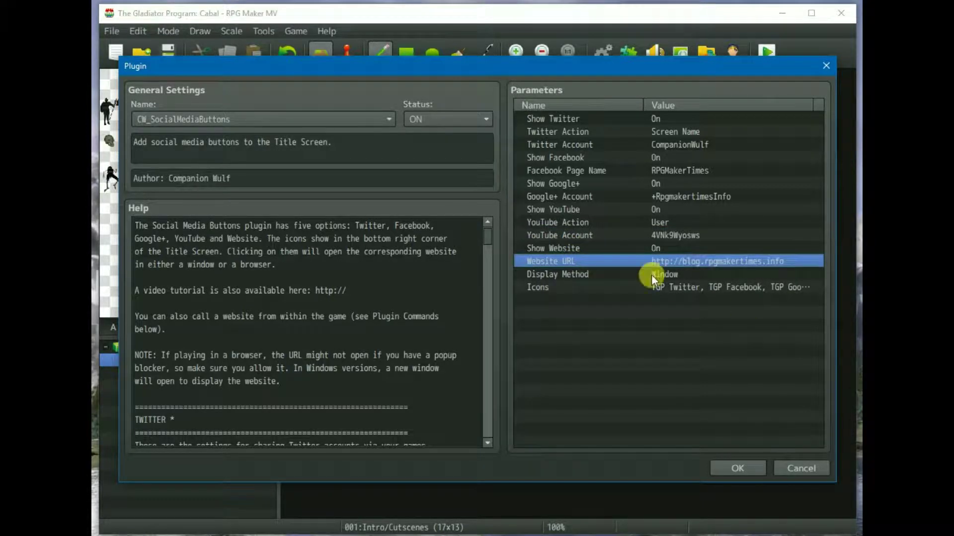
pyautogui.doubleClick(612, 262)
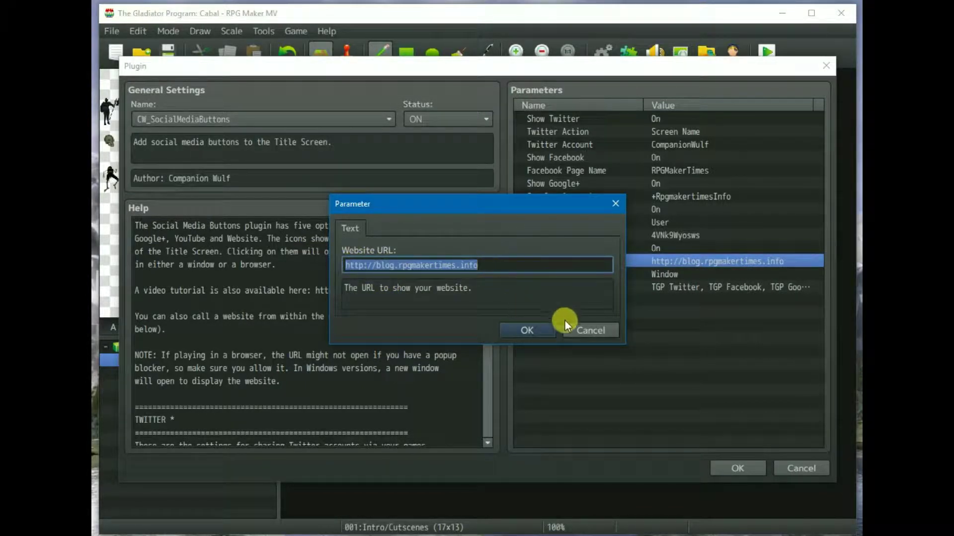
pyautogui.click(535, 332)
pyautogui.press('Down')
pyautogui.press('Return')
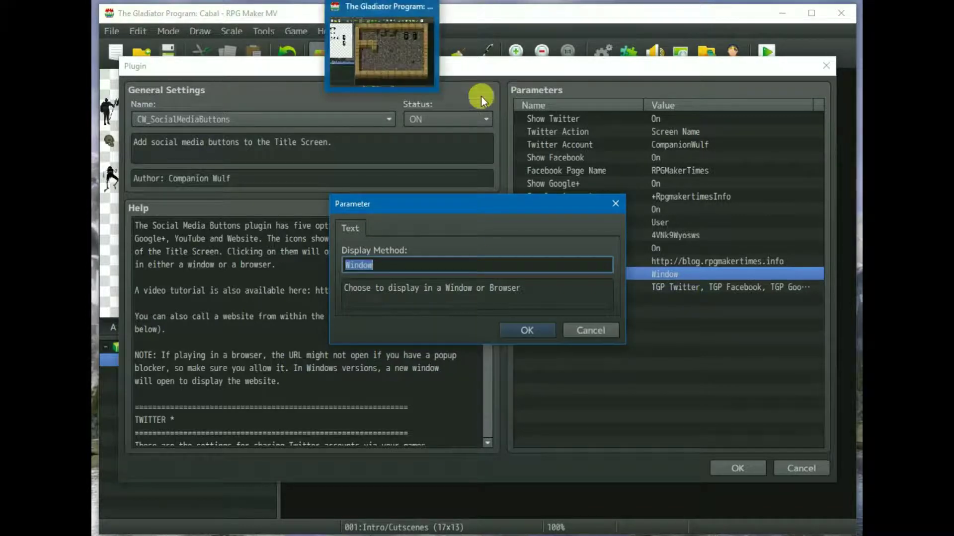
pyautogui.click(590, 331)
pyautogui.press('Down')
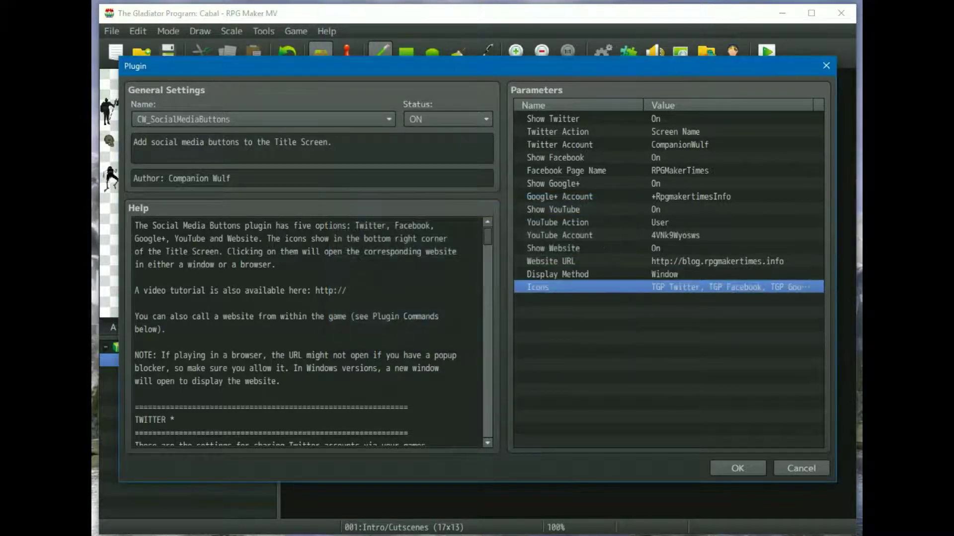
pyautogui.doubleClick(563, 287)
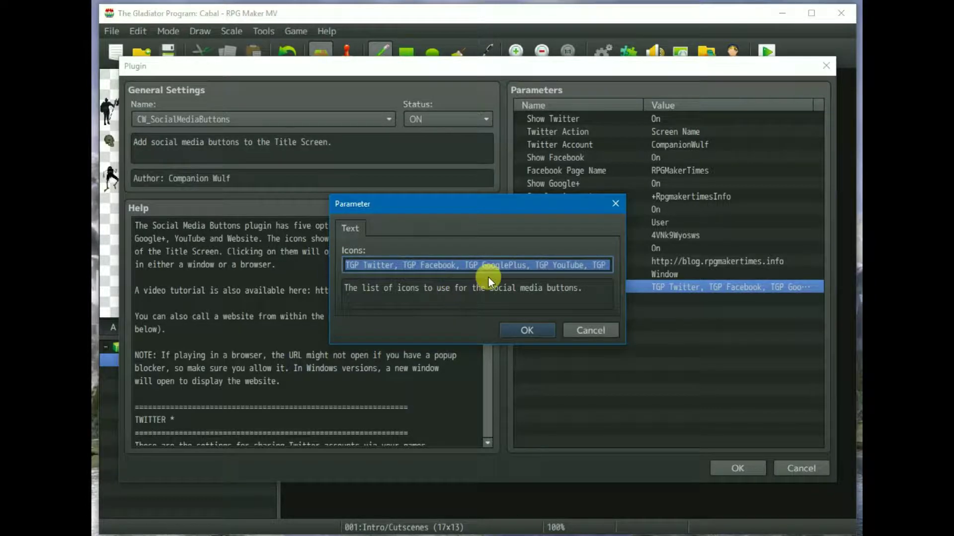
pyautogui.click(437, 265)
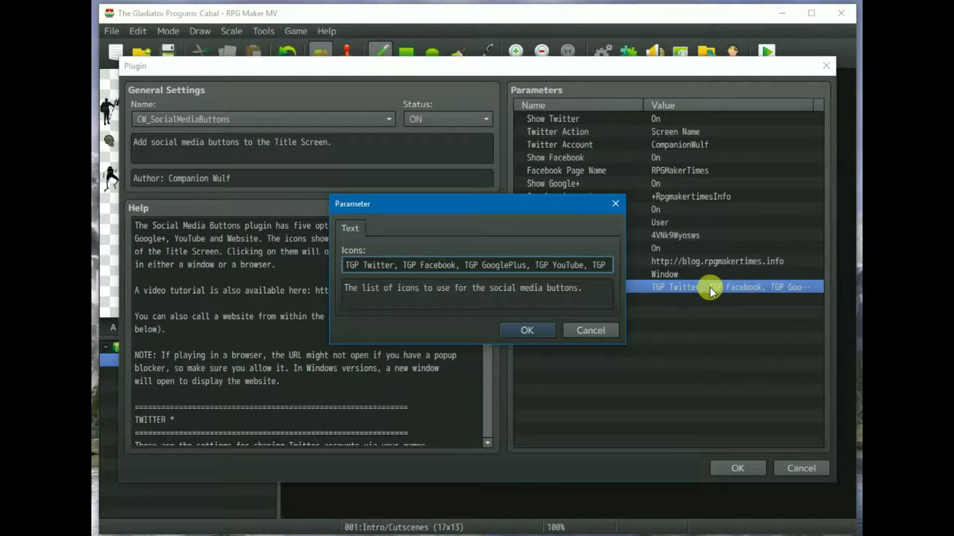
# Add CW_SocialMediaButtons as a new Plugin Manager entry, apply the list, and start a playtest
pyautogui.click(584, 333)
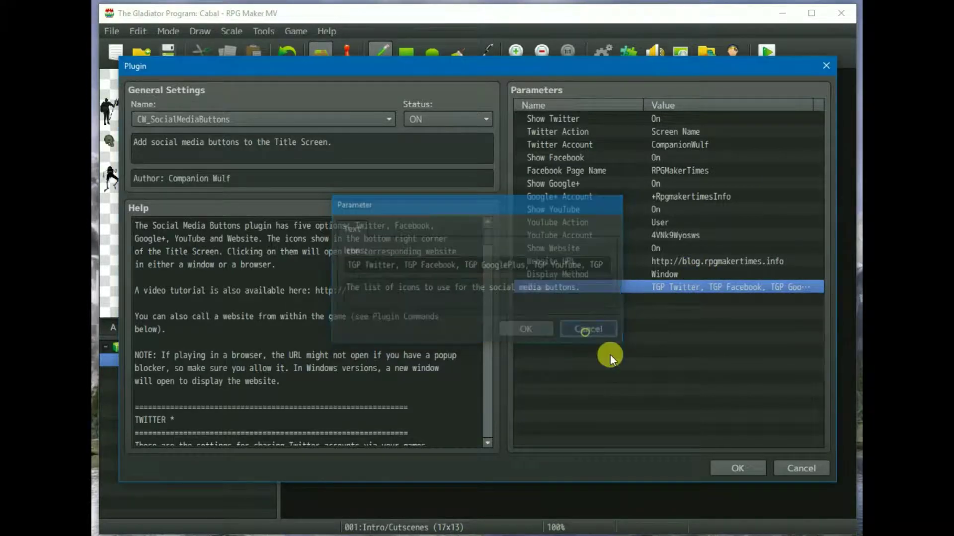
pyautogui.click(810, 470)
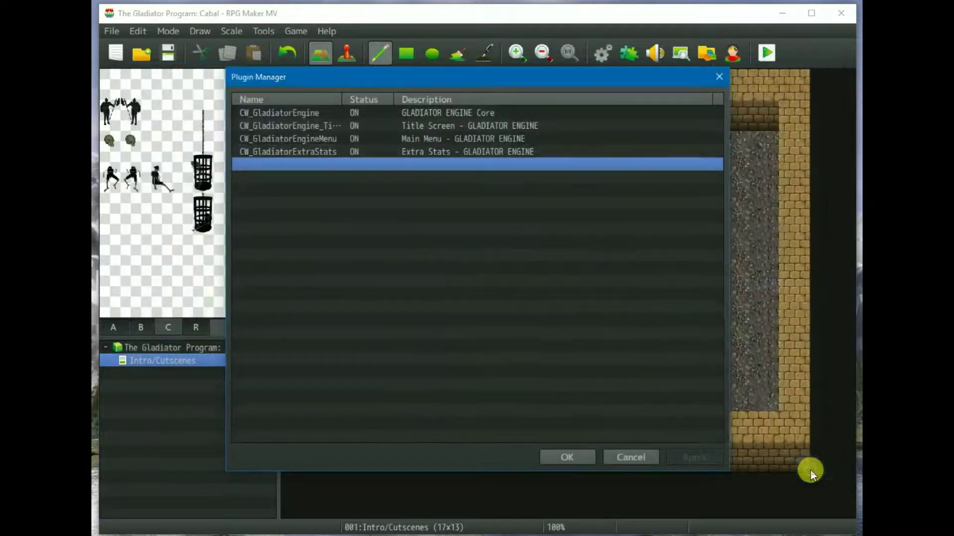
pyautogui.doubleClick(324, 164)
pyautogui.click(269, 116)
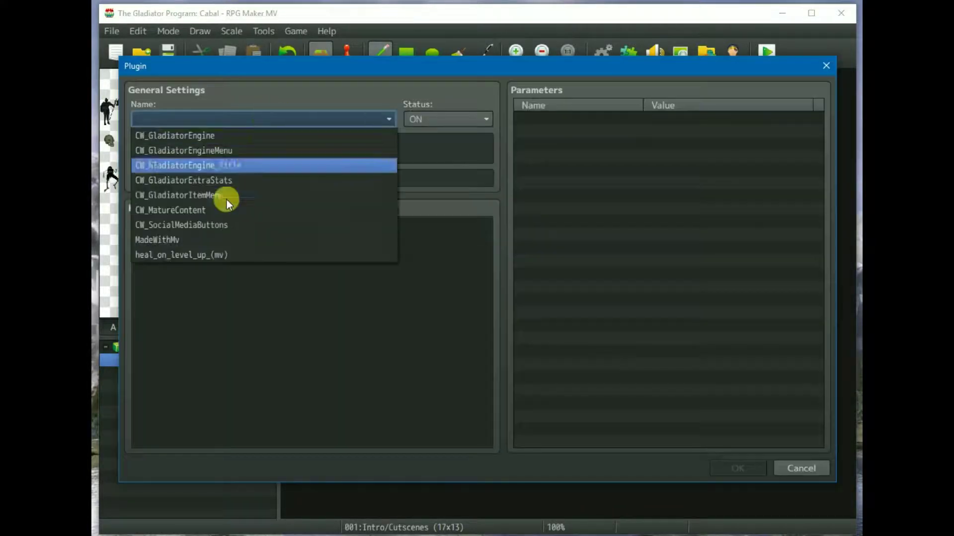
pyautogui.click(210, 225)
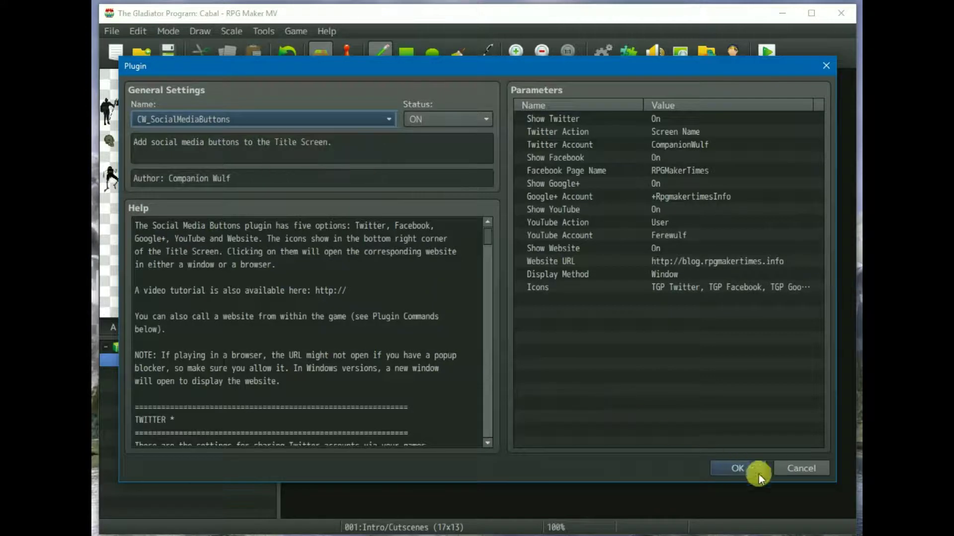
pyautogui.click(753, 466)
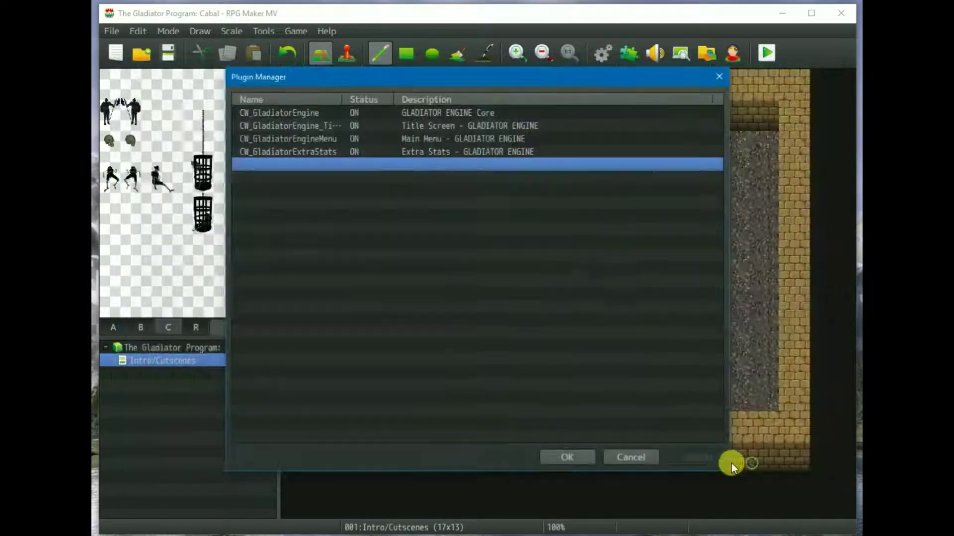
pyautogui.click(576, 458)
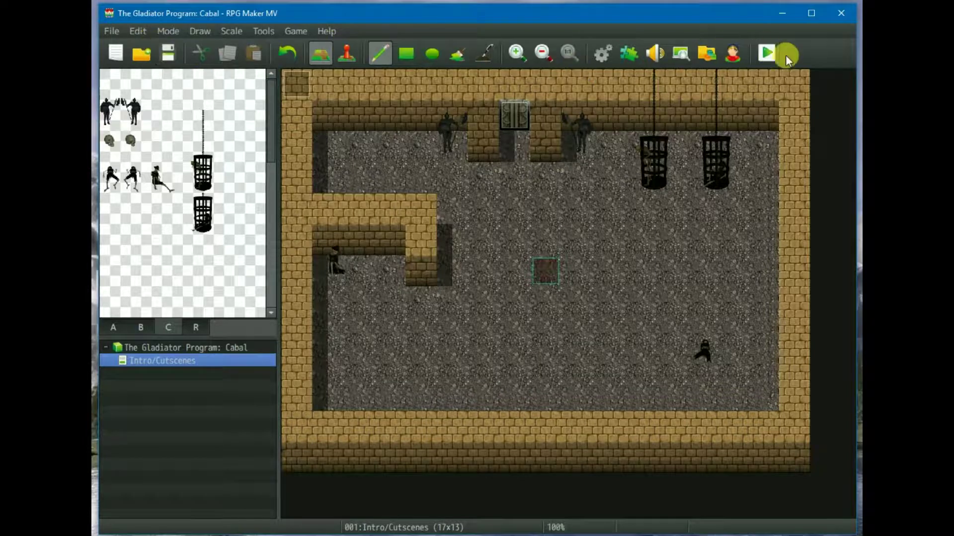
pyautogui.click(767, 53)
pyautogui.click(554, 193)
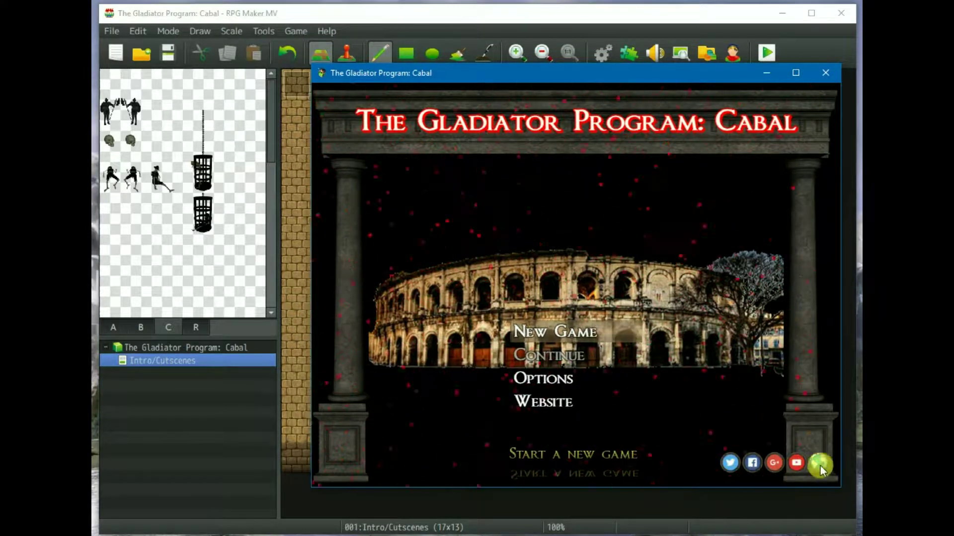
# Try the Twitter button, then the Facebook button, closing each RPG Maker Times page afterwards
pyautogui.click(730, 463)
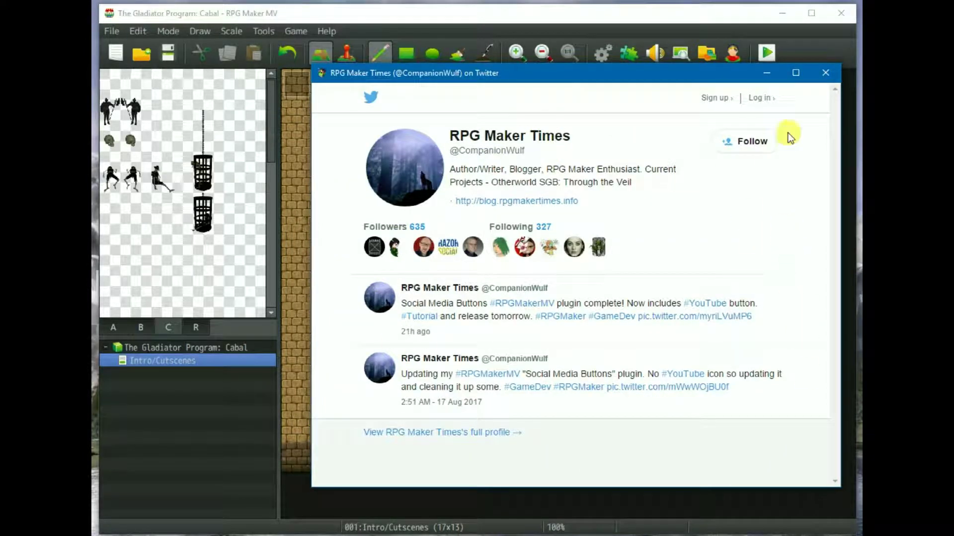
pyautogui.click(822, 73)
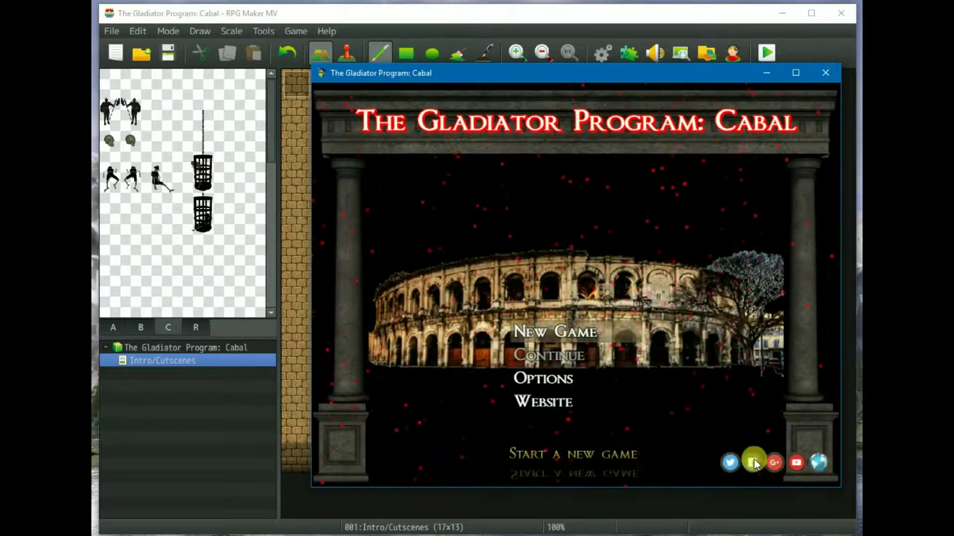
pyautogui.click(752, 463)
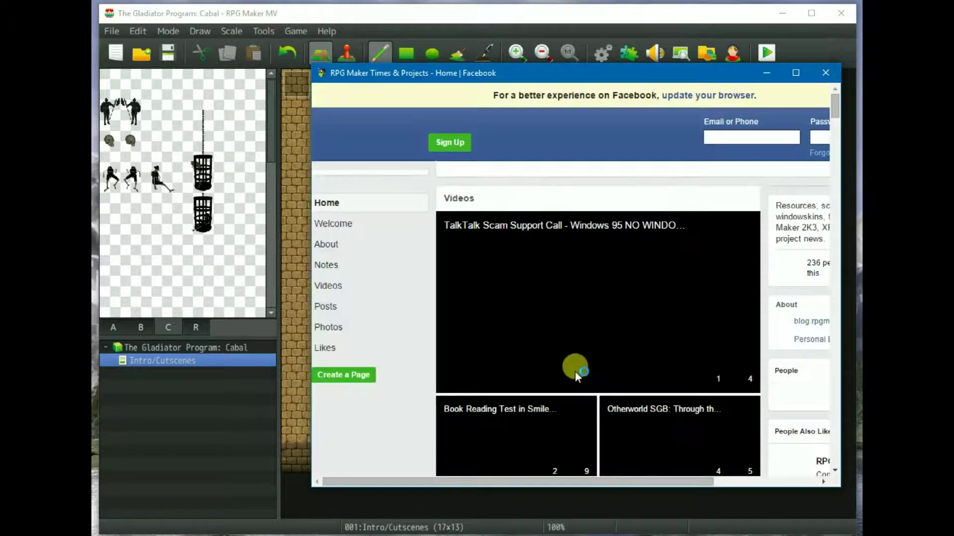
pyautogui.scroll(-5, 567, 270)
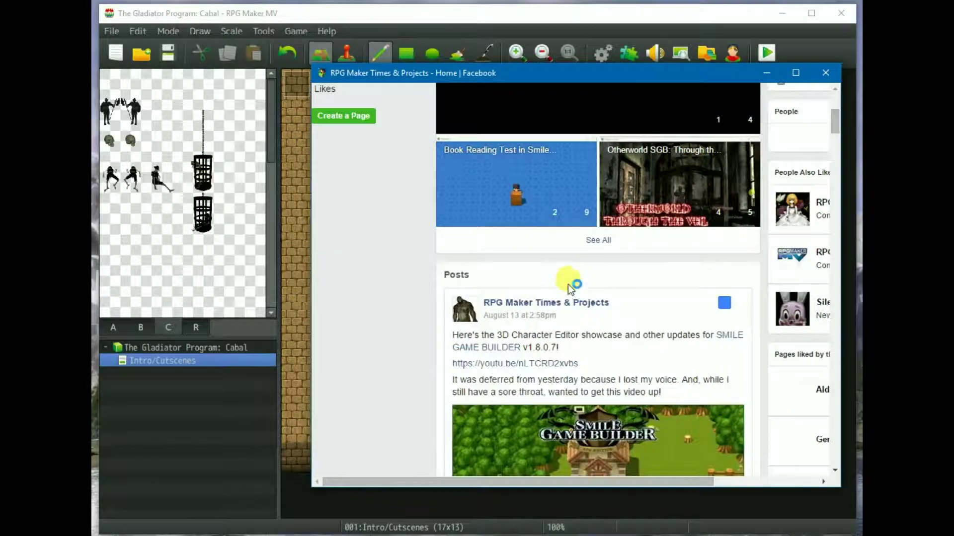
pyautogui.scroll(-5, 637, 302)
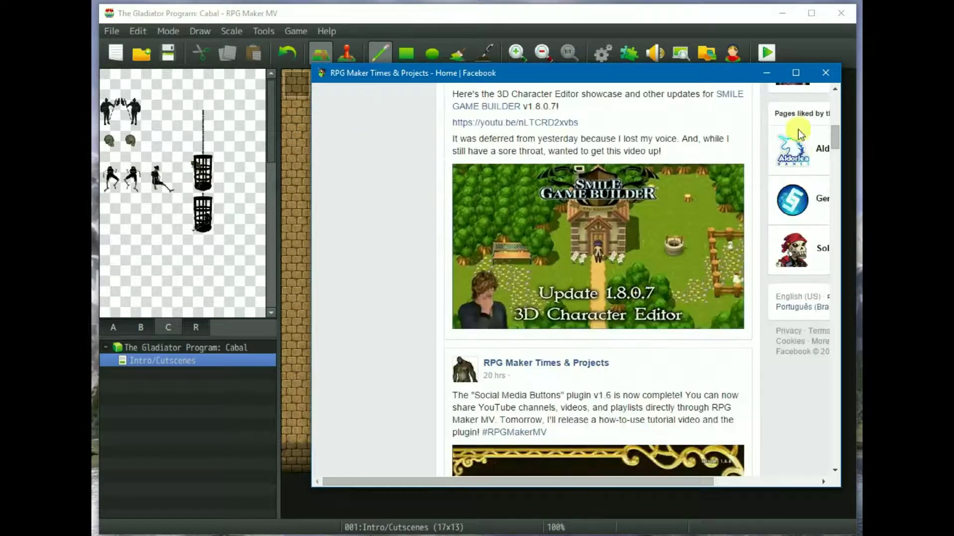
pyautogui.scroll(-1, 685, 249)
pyautogui.hotkey('alt', 'F4')
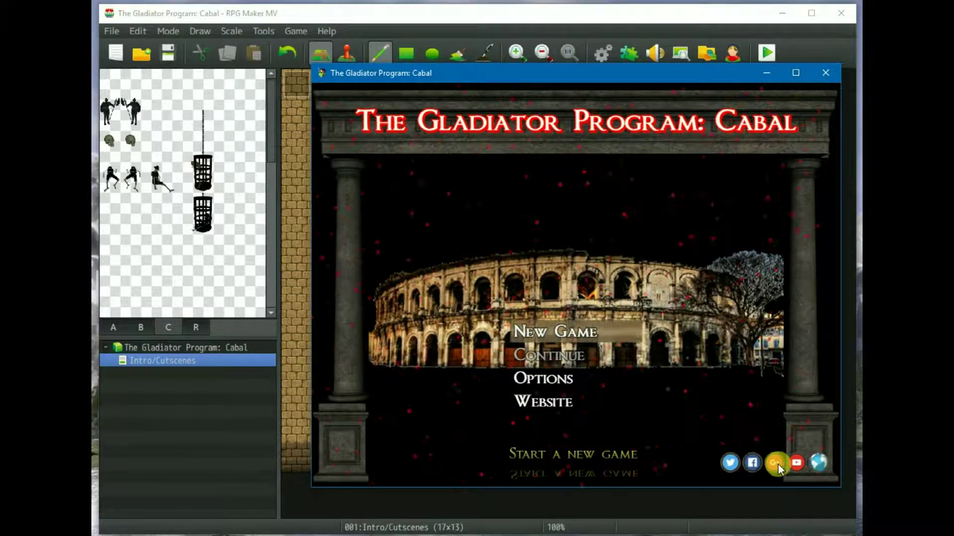
# Test the title screen's Google+ button and close the page it opens
pyautogui.click(777, 464)
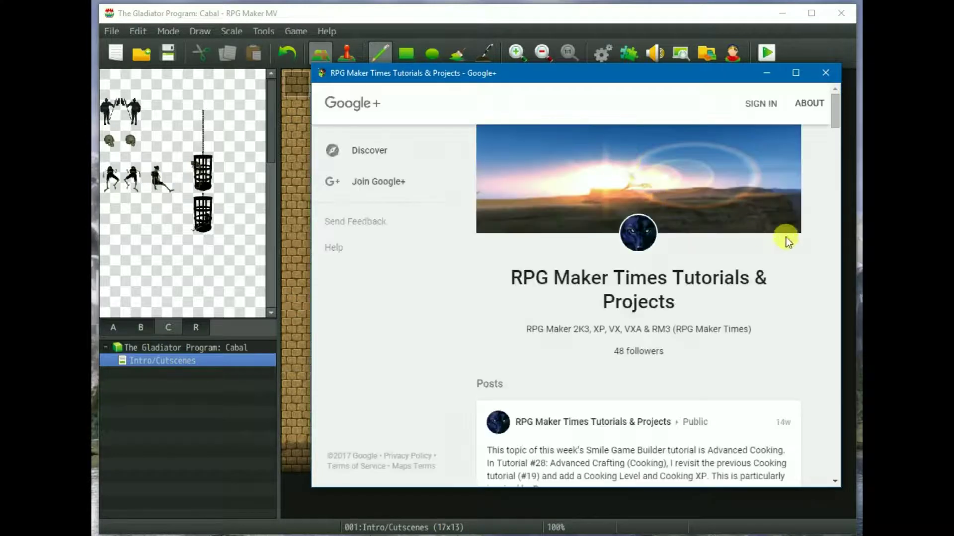
pyautogui.scroll(-6, 780, 239)
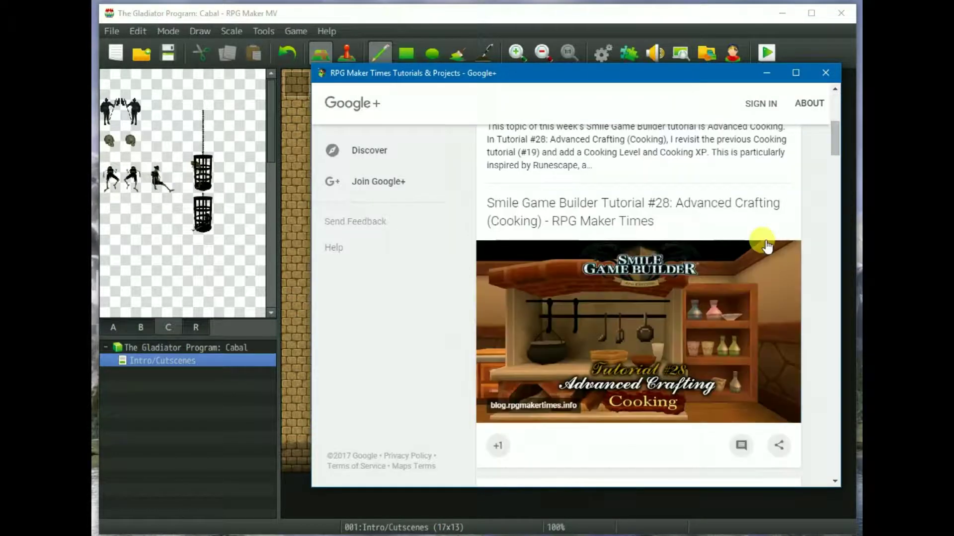
pyautogui.click(825, 72)
pyautogui.scroll(-1, 740, 226)
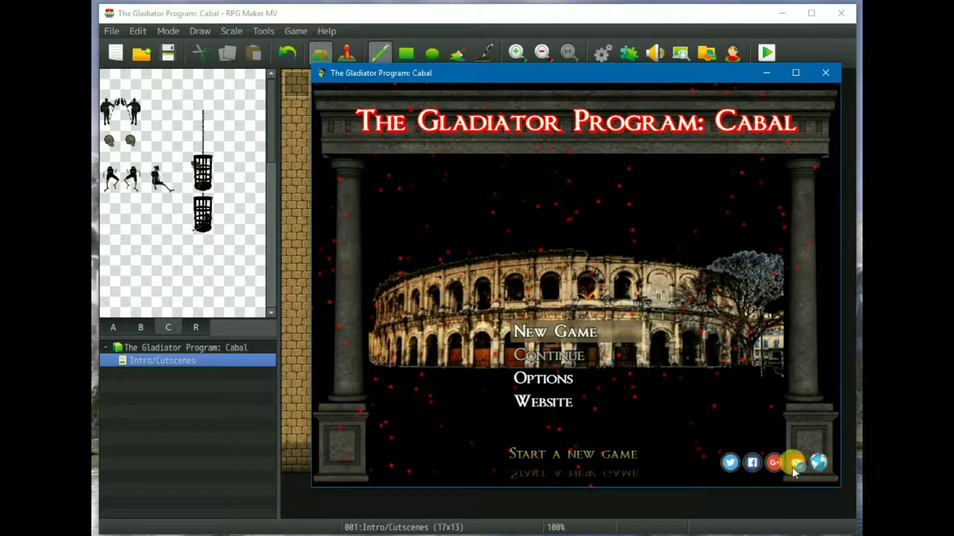
# Test the YouTube button, play Smile Game Builder Tutorial #1 from the playlist, and pause it at 0:12
pyautogui.click(797, 464)
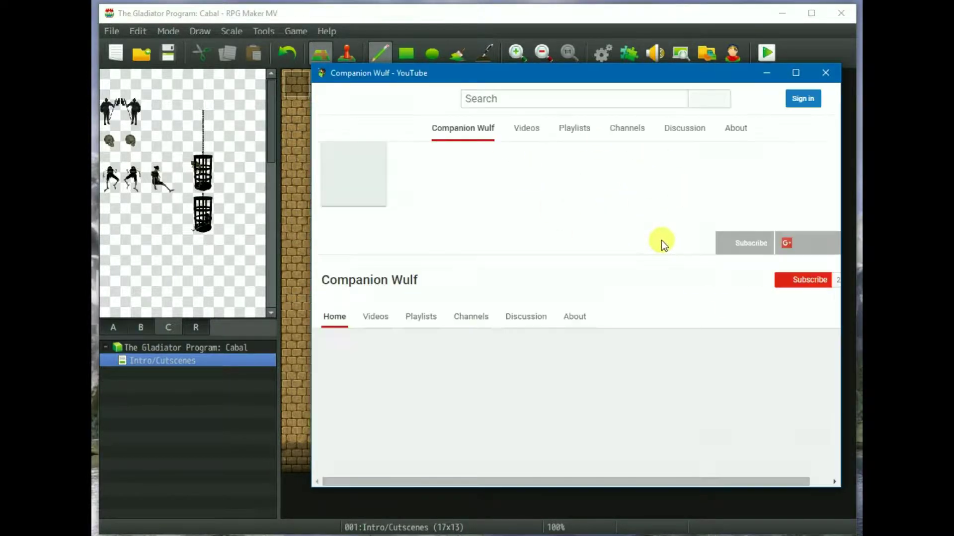
pyautogui.scroll(-3, 626, 209)
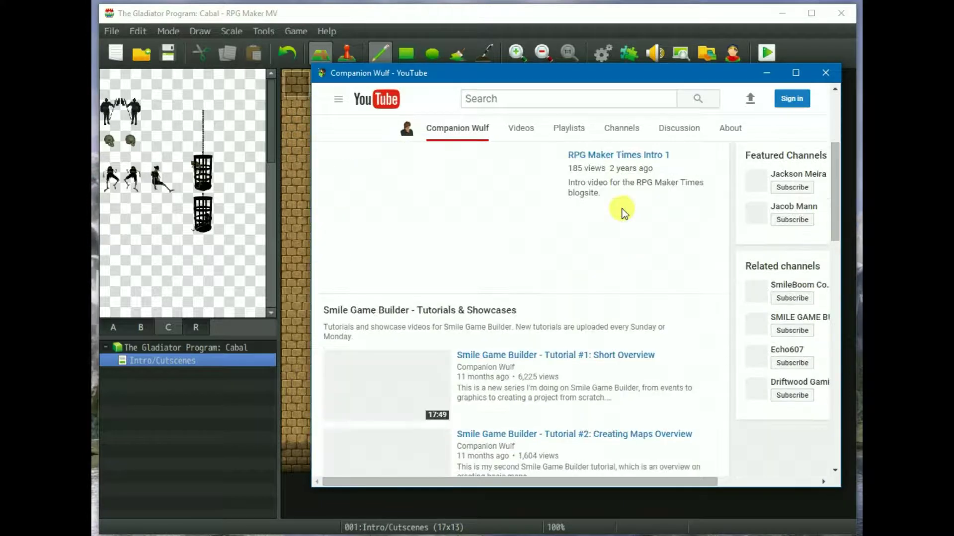
pyautogui.scroll(-2, 622, 210)
pyautogui.scroll(6, 621, 209)
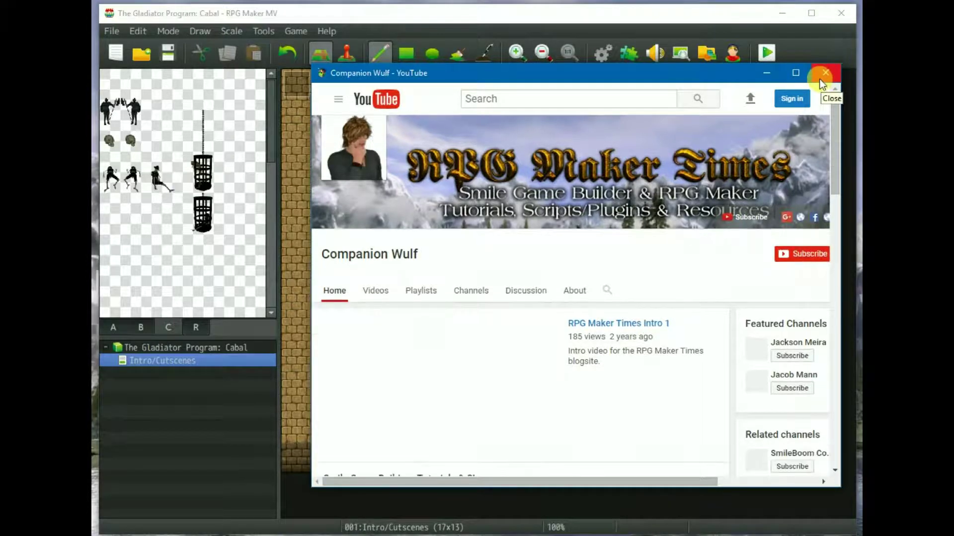
pyautogui.scroll(-7, 593, 351)
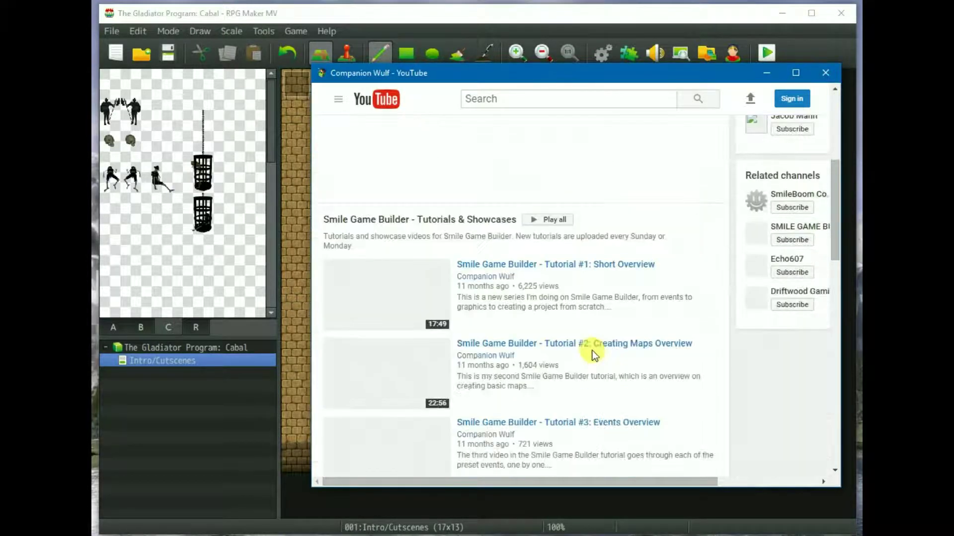
pyautogui.scroll(8, 497, 224)
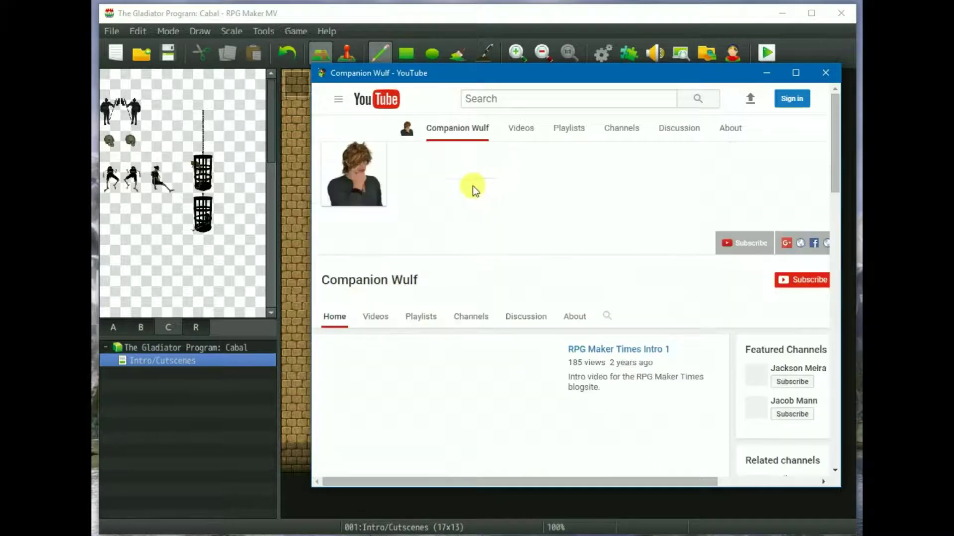
pyautogui.scroll(-3, 488, 381)
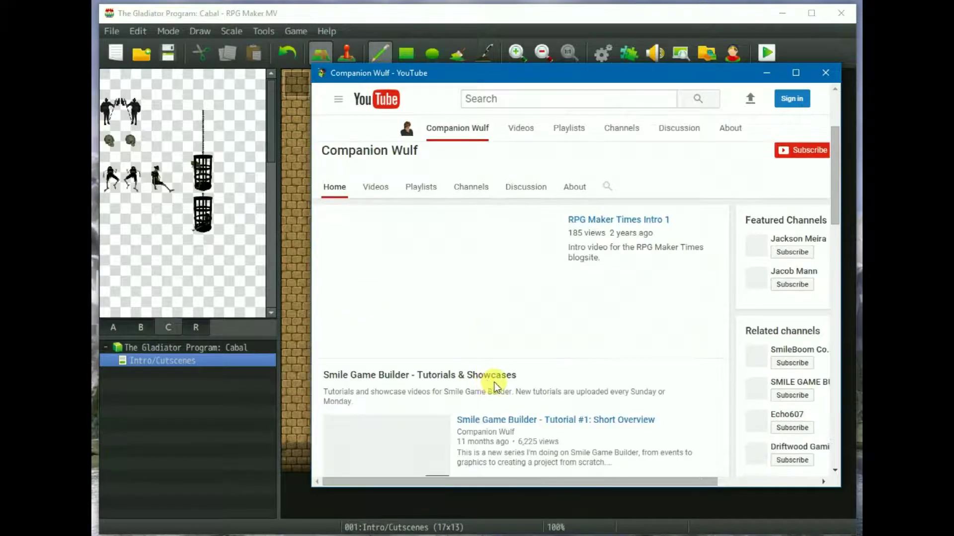
pyautogui.scroll(-1, 492, 383)
pyautogui.scroll(-1, 495, 389)
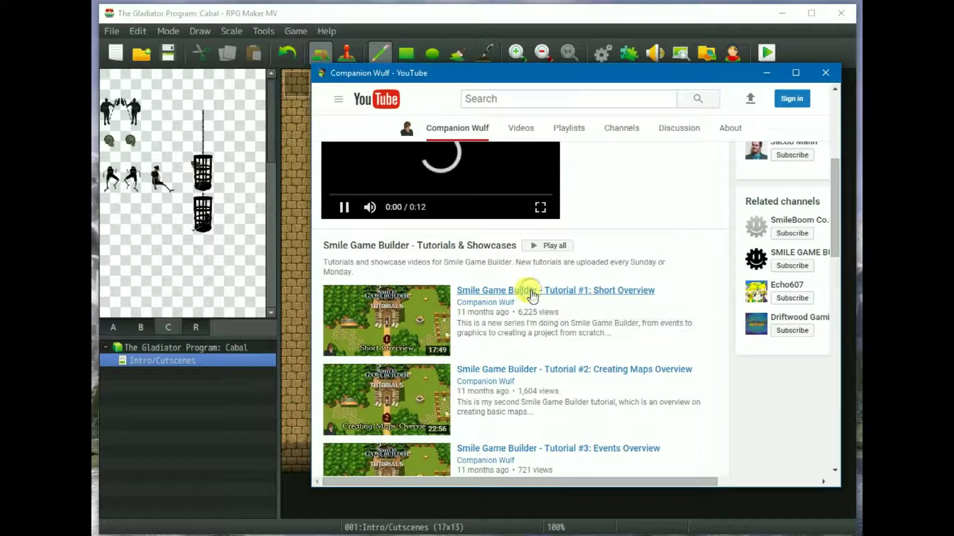
pyautogui.click(619, 292)
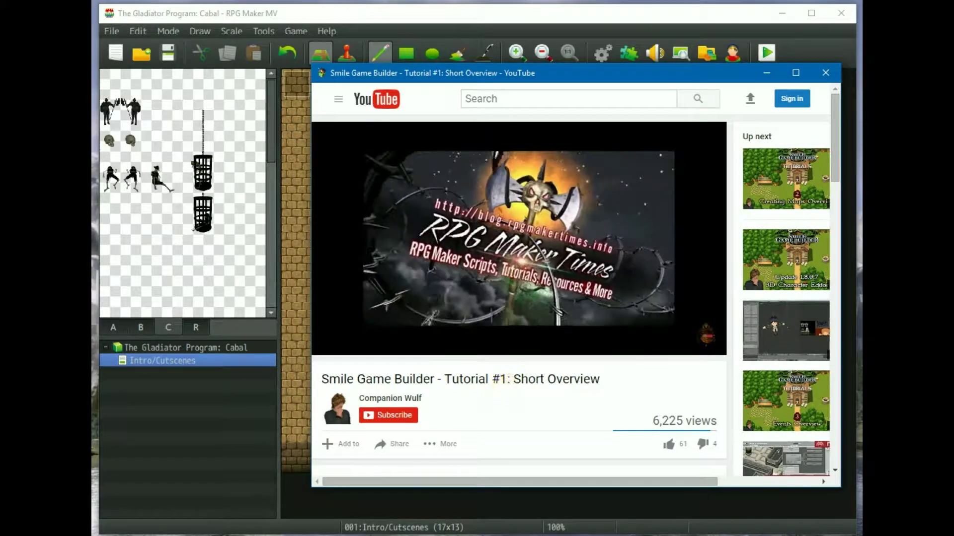
pyautogui.moveTo(347, 350)
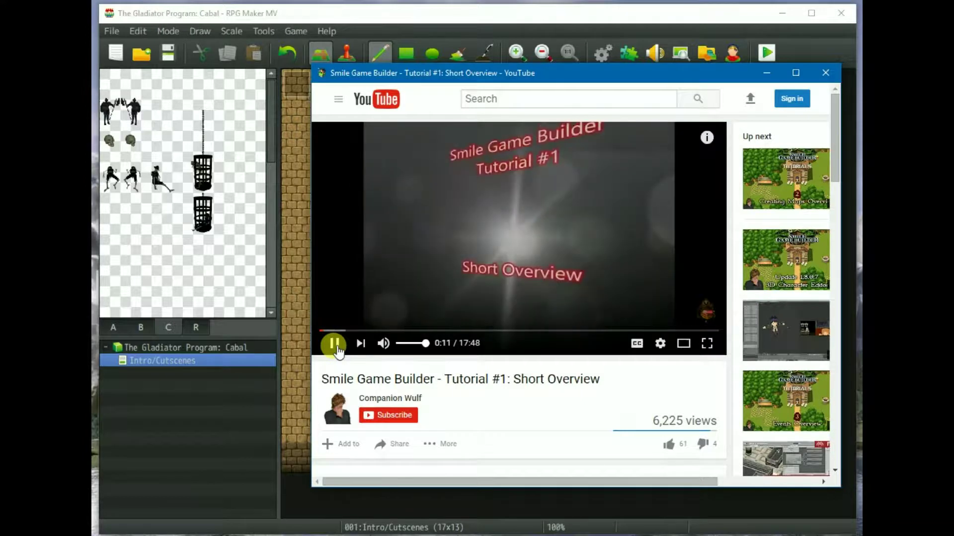
pyautogui.click(340, 351)
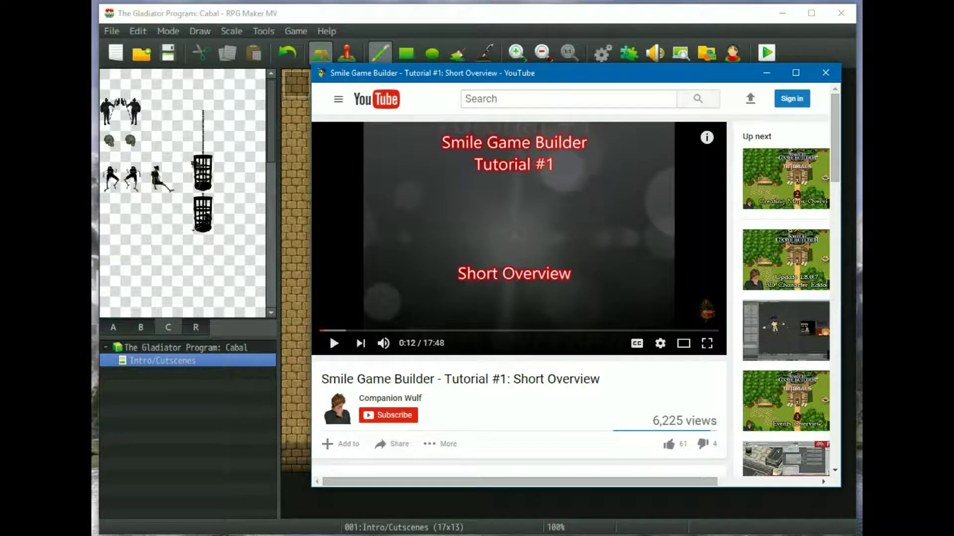
# Close the YouTube page, test the website button, and close the RPG Maker Times blog window
pyautogui.click(825, 73)
pyautogui.click(818, 463)
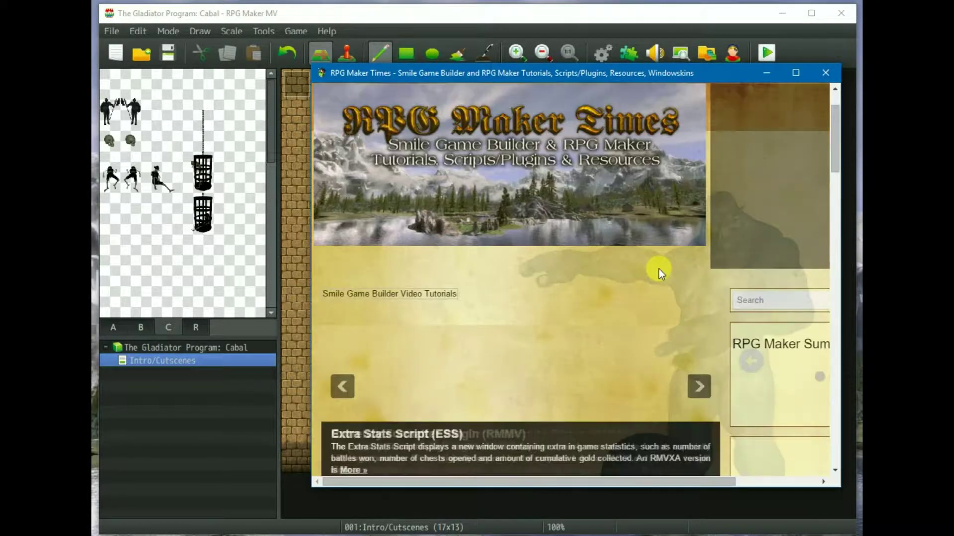
pyautogui.scroll(-10, 659, 270)
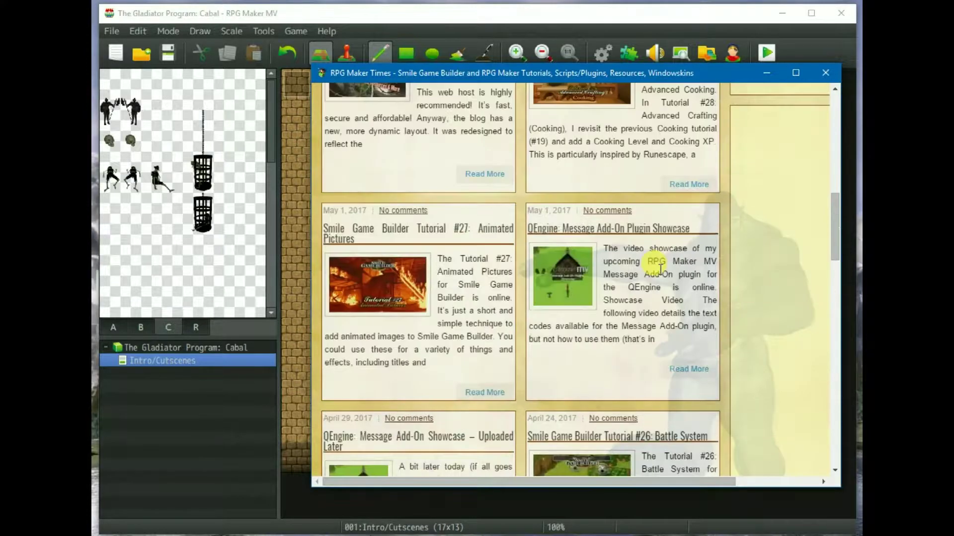
pyautogui.scroll(10, 661, 264)
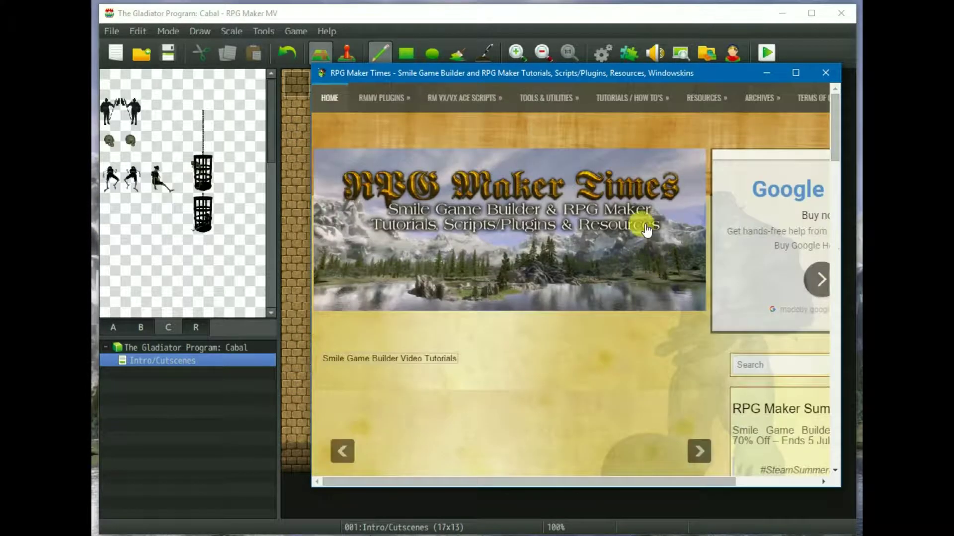
pyautogui.moveTo(762, 98)
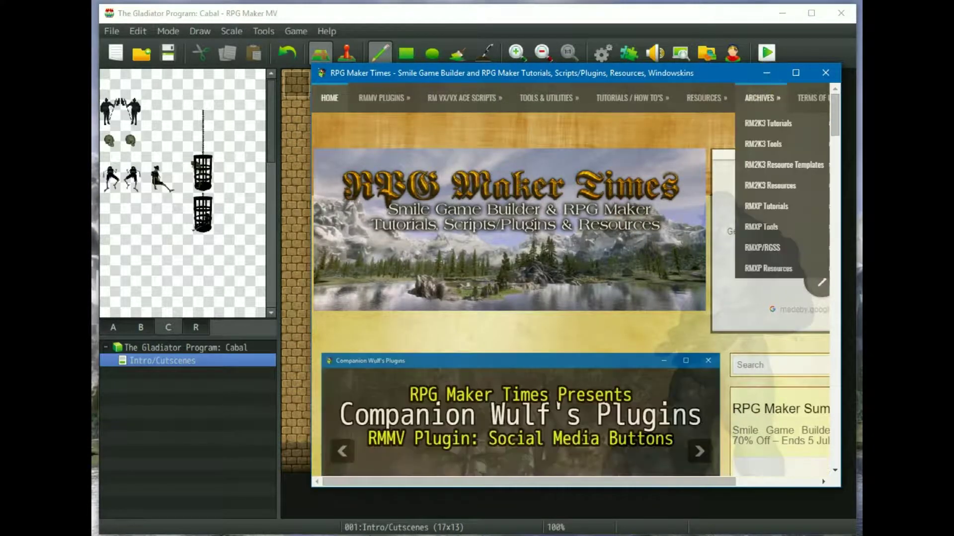
pyautogui.click(827, 72)
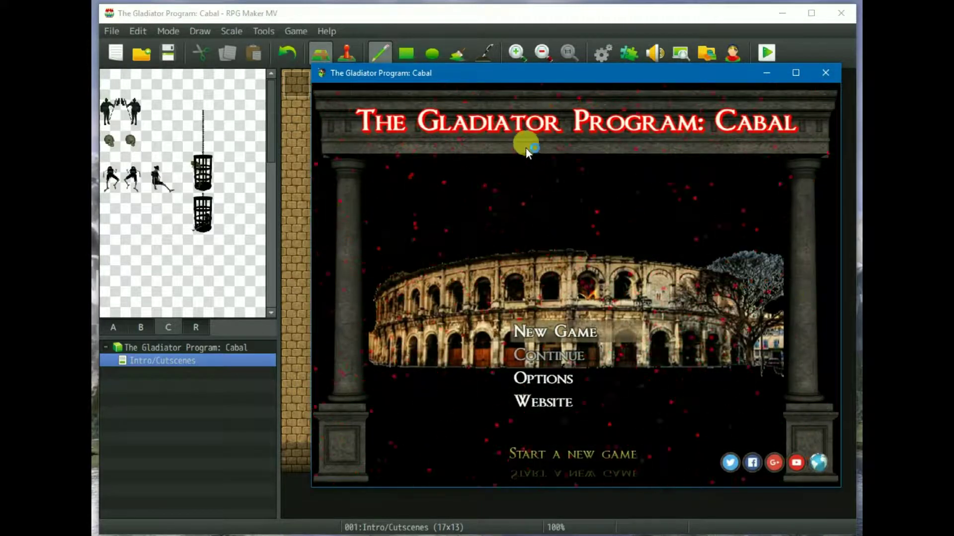
# End the playtest, paste the numeric user ID into CW_SocialMediaButtons' Twitter Account, and save the project
pyautogui.hotkey('alt', 'F4')
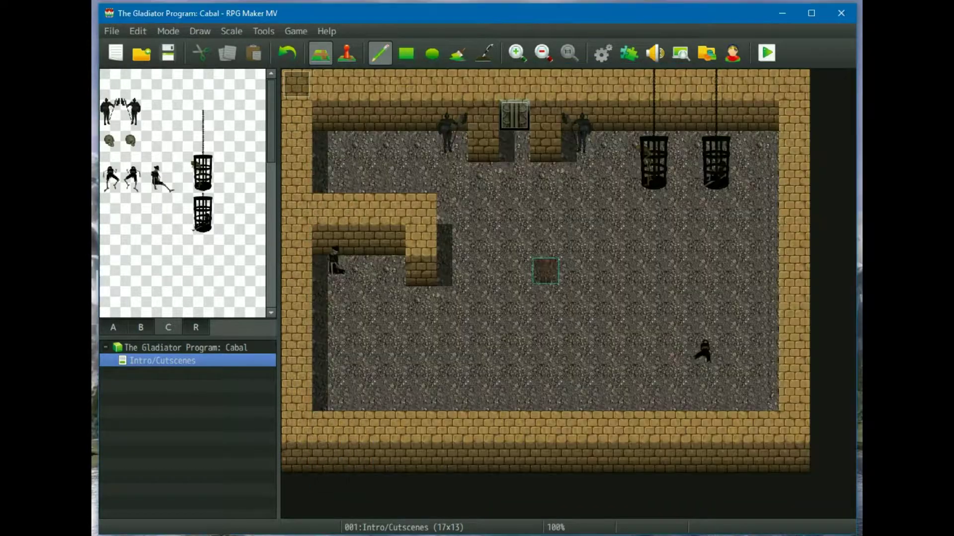
pyautogui.click(625, 56)
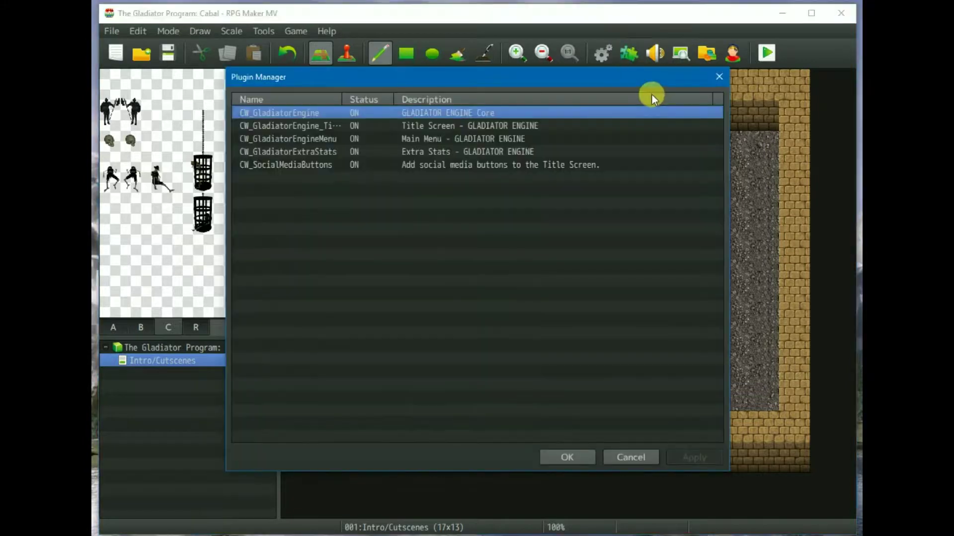
pyautogui.doubleClick(435, 164)
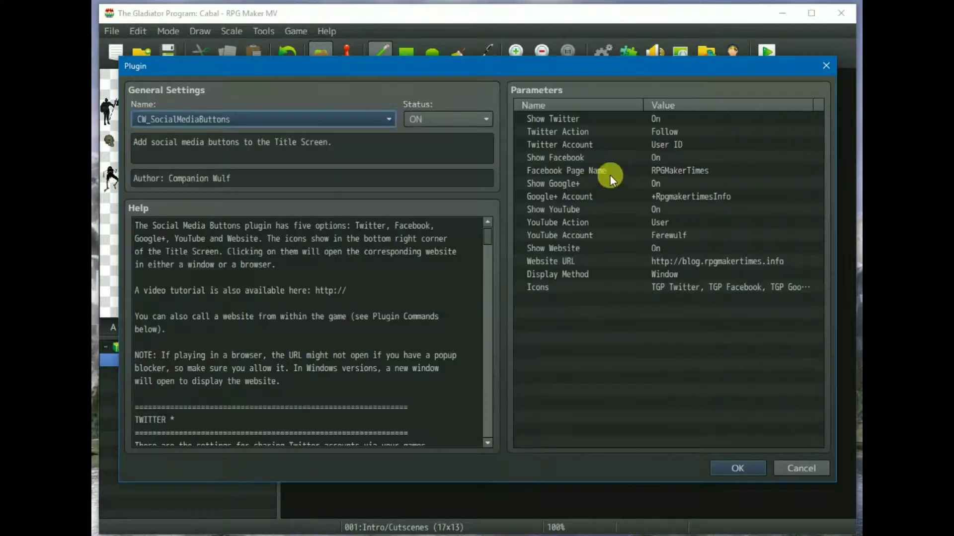
pyautogui.click(669, 145)
pyautogui.doubleClick(669, 145)
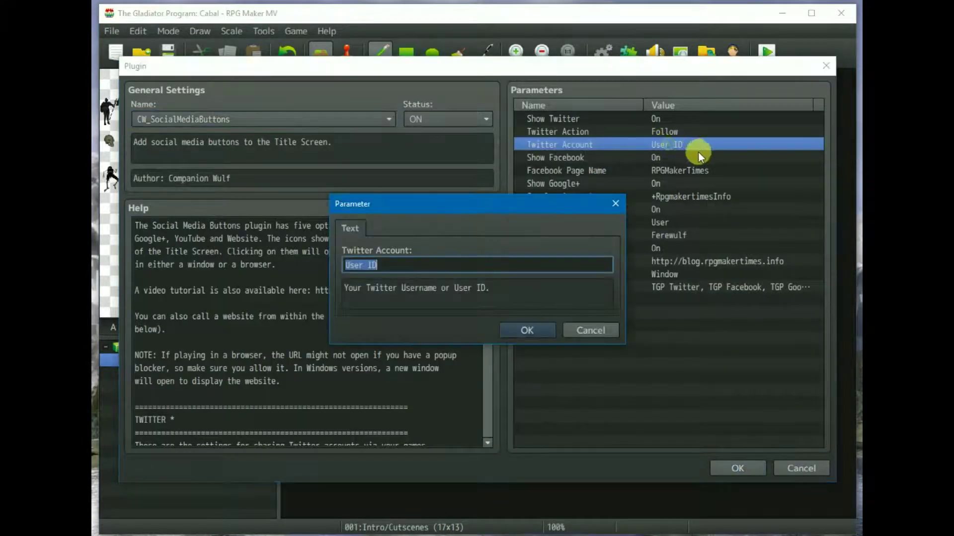
pyautogui.write('22414923')
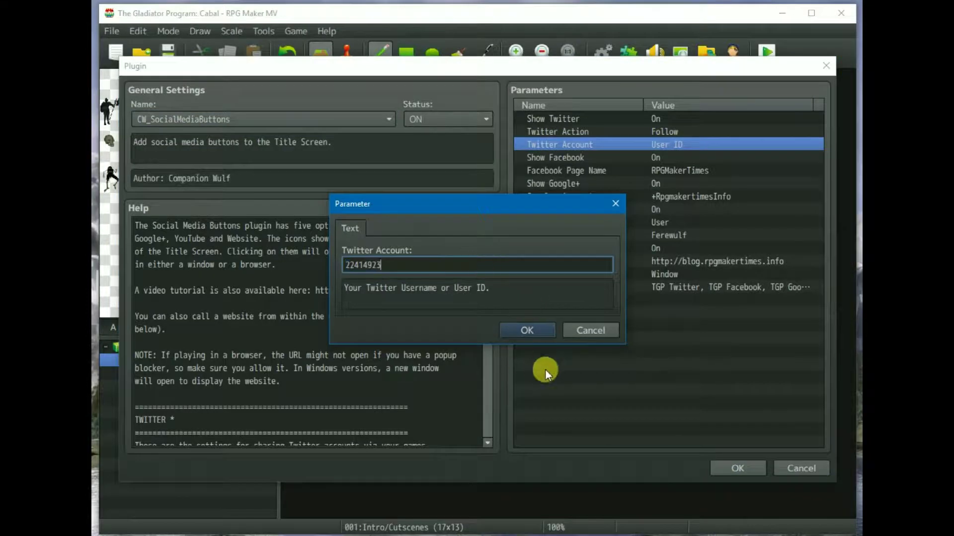
pyautogui.click(536, 330)
pyautogui.click(736, 466)
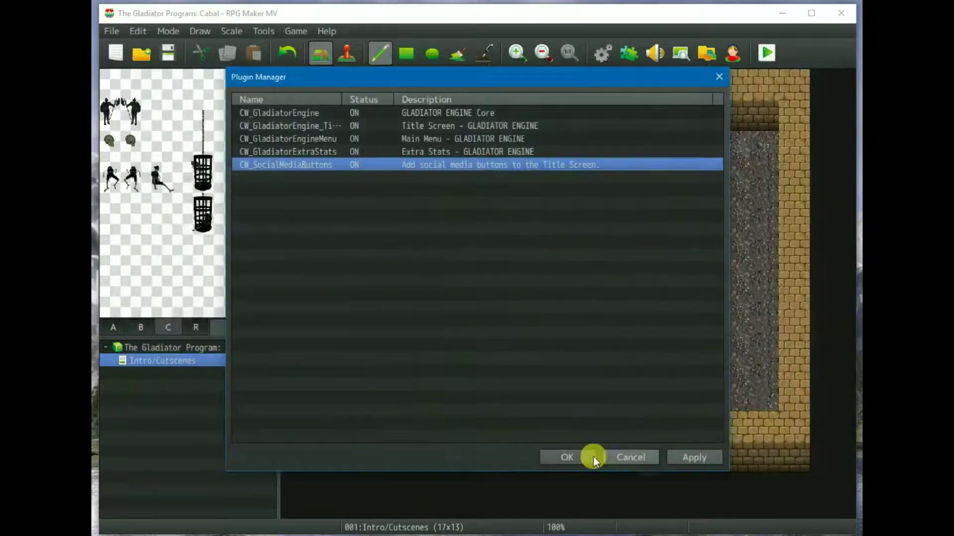
pyautogui.click(566, 457)
pyautogui.click(168, 53)
# Playtest with Ctrl+R and confirm the Twitter button opens the RPG Maker Times profile
pyautogui.hotkey('ctrl', 'r')
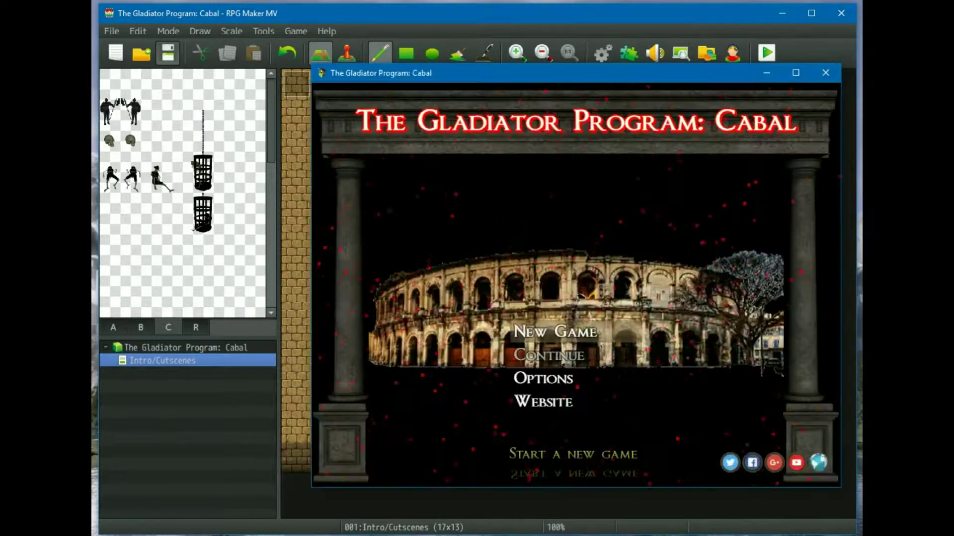
pyautogui.click(730, 462)
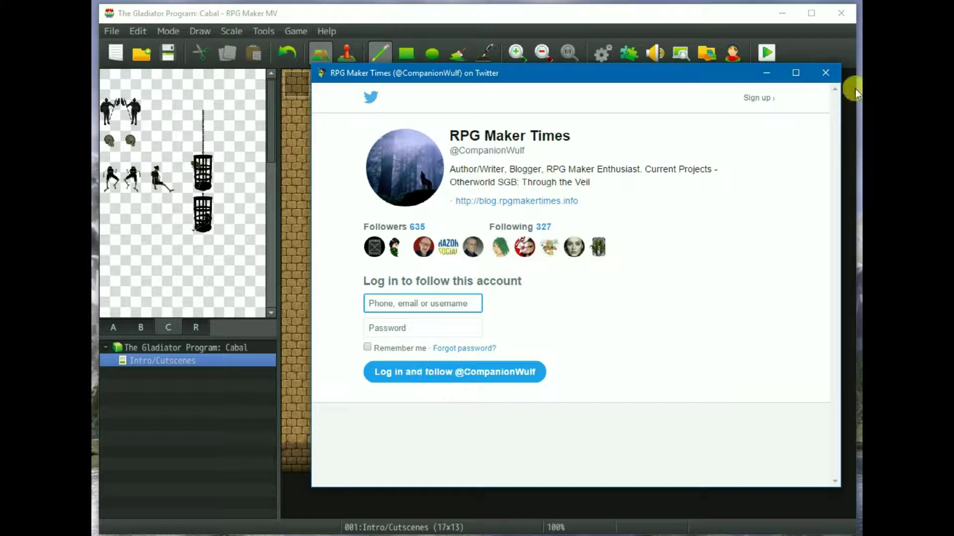
pyautogui.click(833, 75)
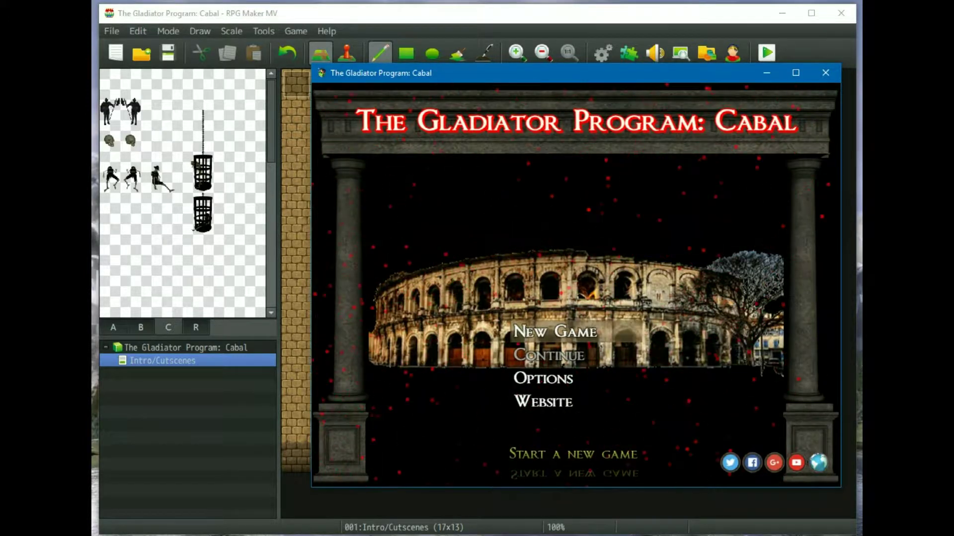
# Close the playtest window with Alt+F4 to return to the Intro/Cutscenes map editor
pyautogui.hotkey('alt', 'F4')
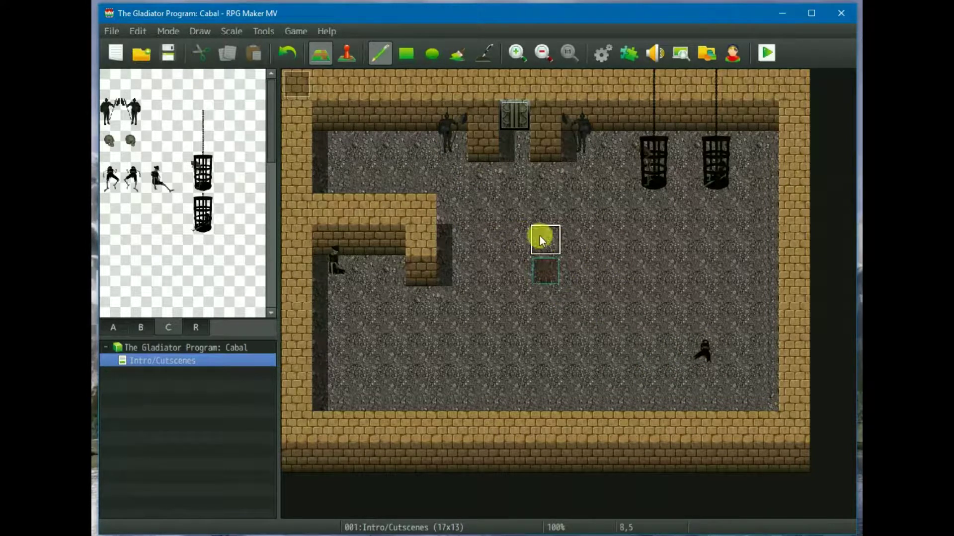
pyautogui.click(339, 59)
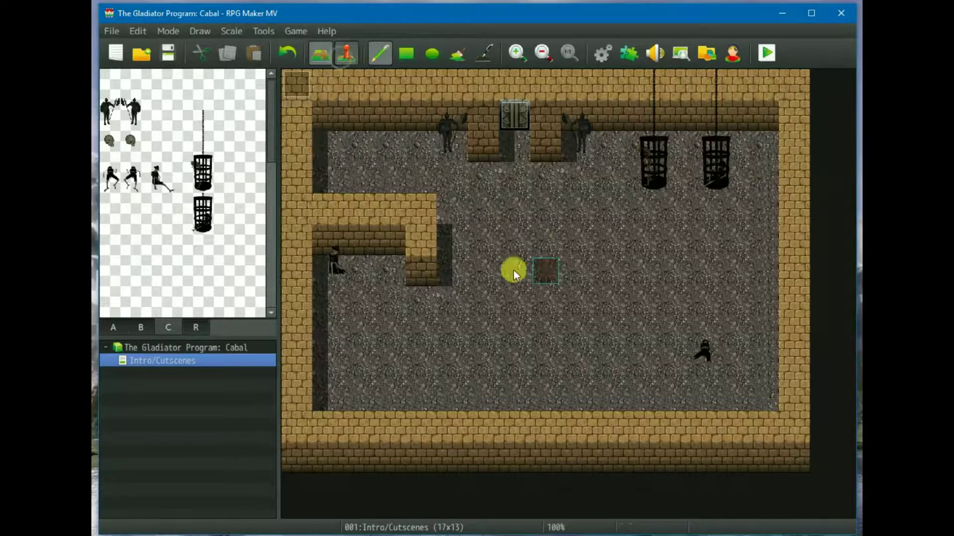
pyautogui.doubleClick(544, 240)
pyautogui.click(454, 138)
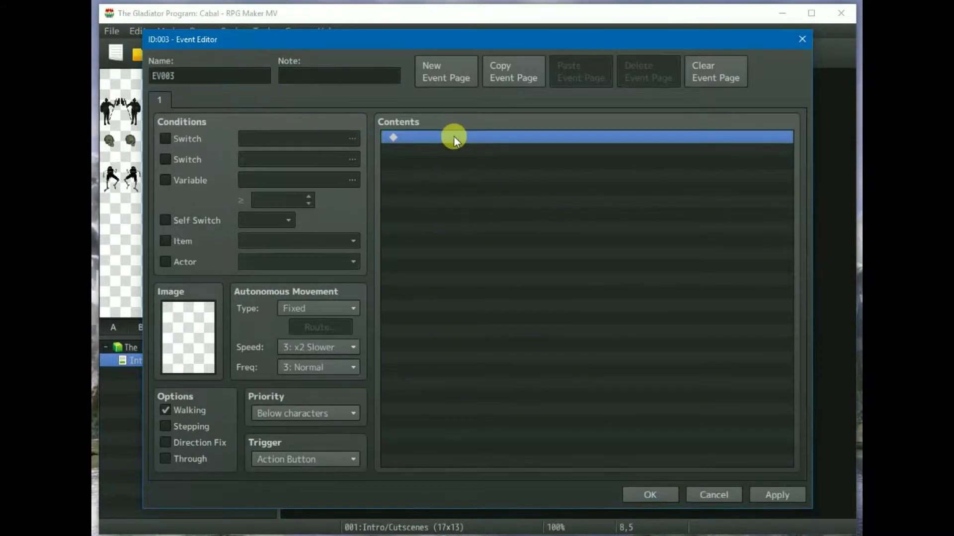
pyautogui.doubleClick(454, 136)
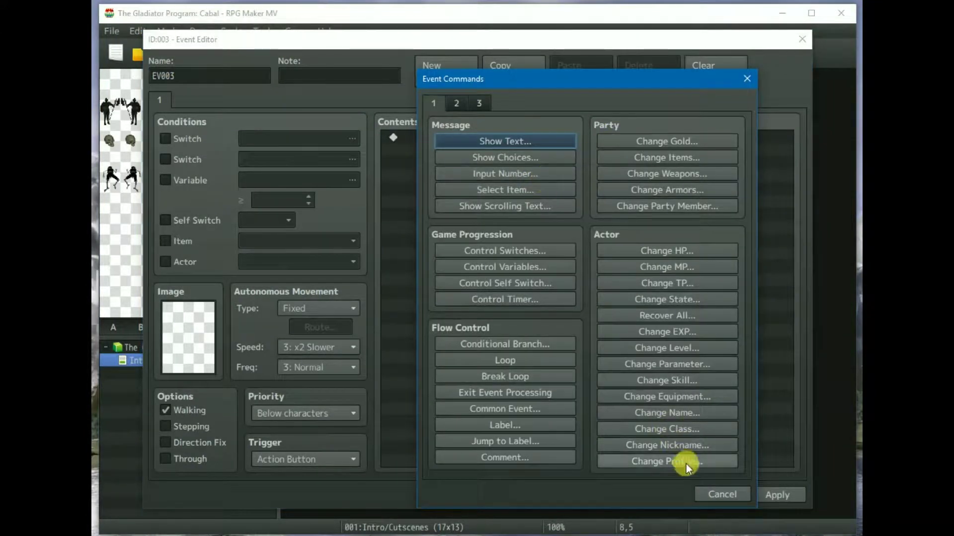
pyautogui.click(479, 104)
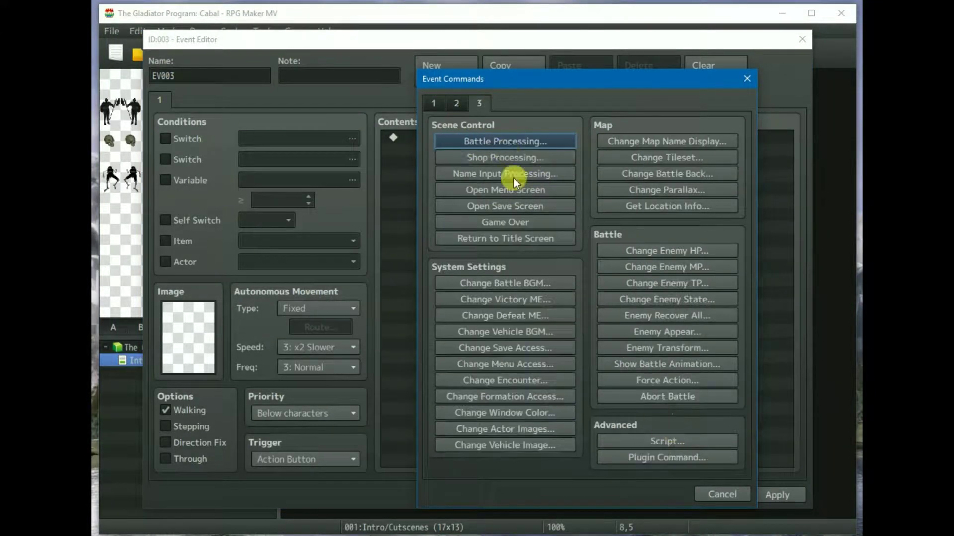
pyautogui.click(665, 460)
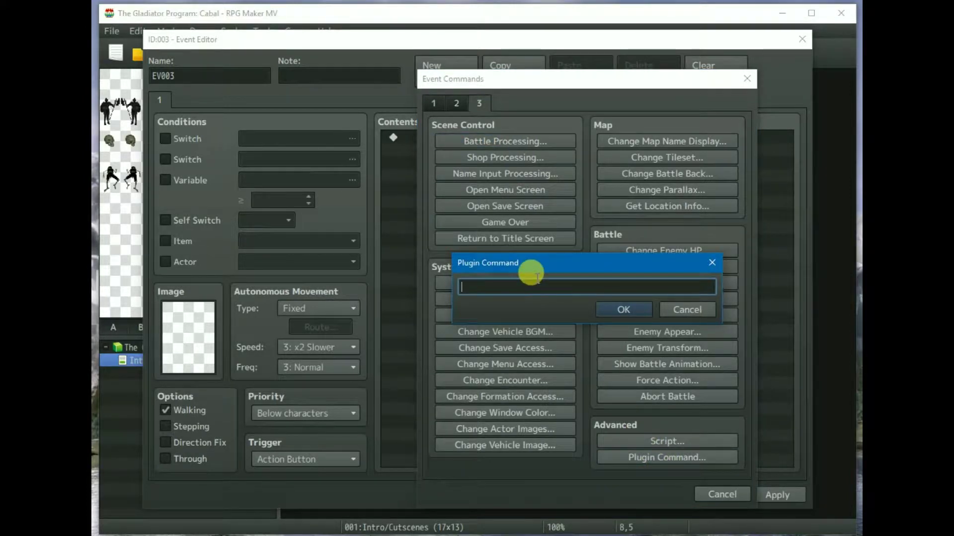
pyautogui.write('showurl http://blog.rpgmakertimes.info')
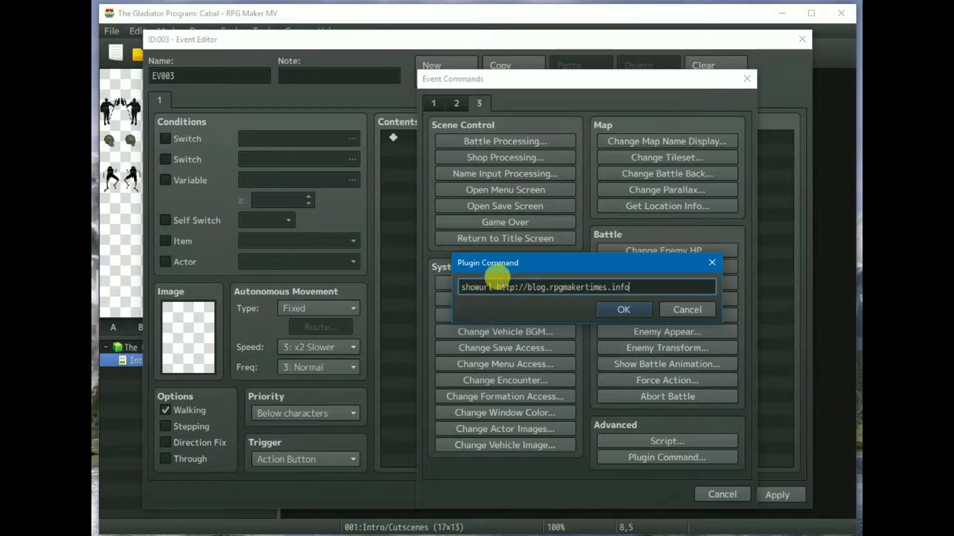
pyautogui.click(624, 310)
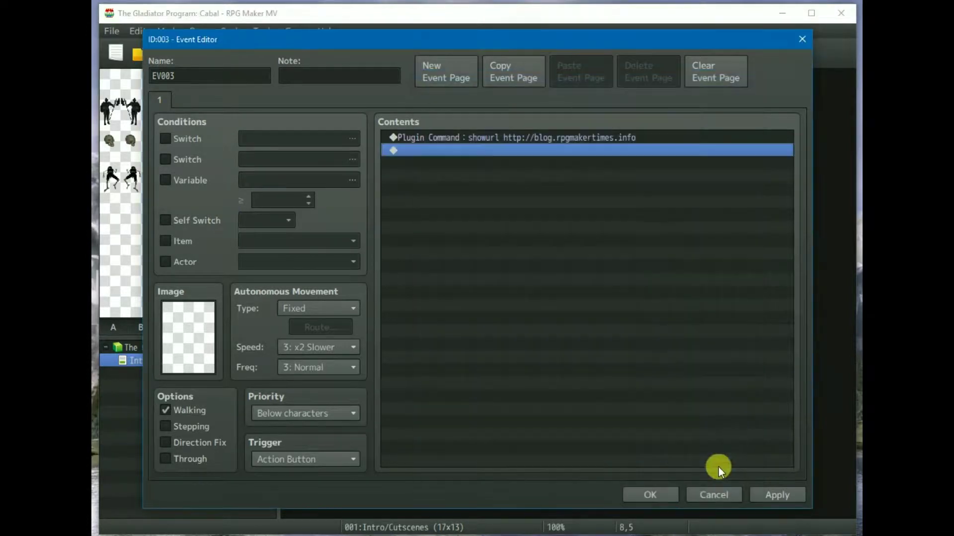
# Give the event an Evil character sprite and finish the event EV003
pyautogui.click(186, 346)
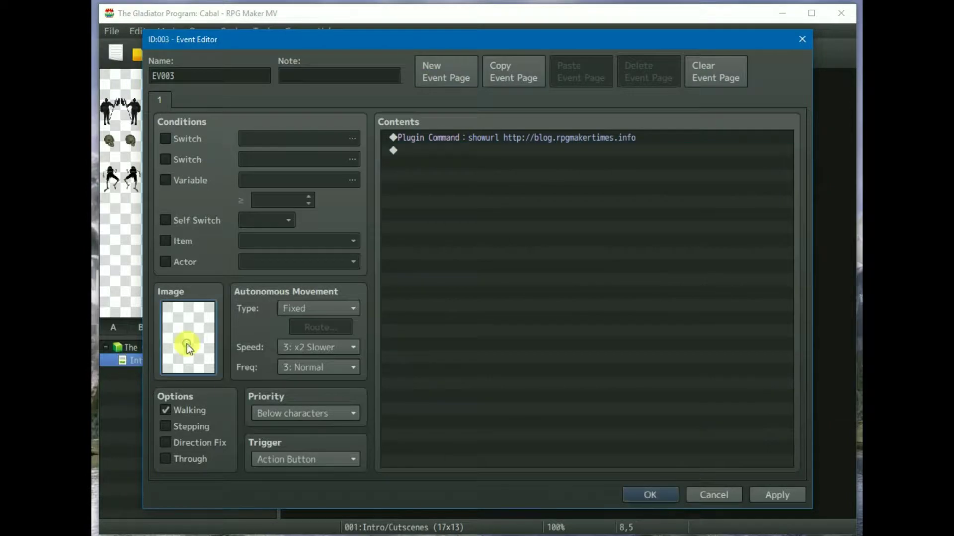
pyautogui.doubleClick(187, 344)
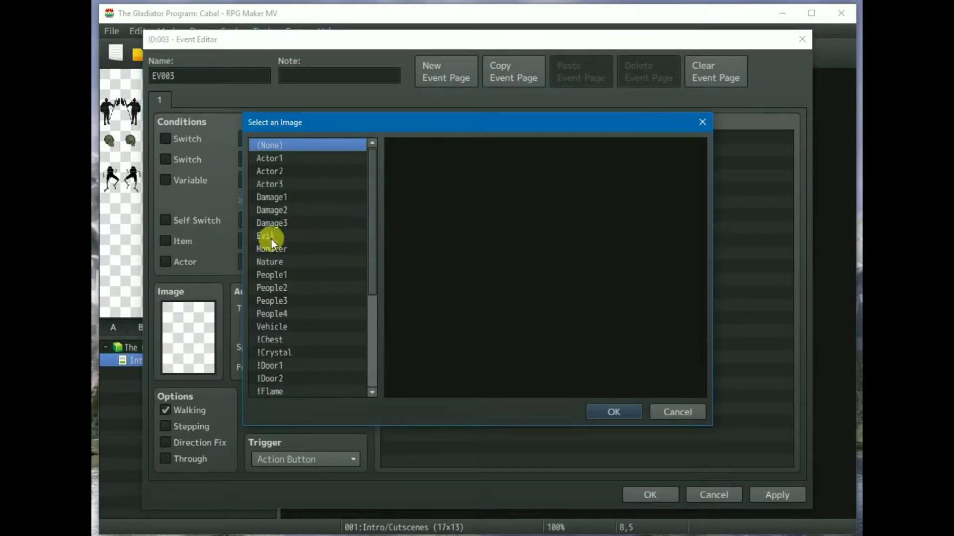
pyautogui.click(271, 236)
pyautogui.click(627, 419)
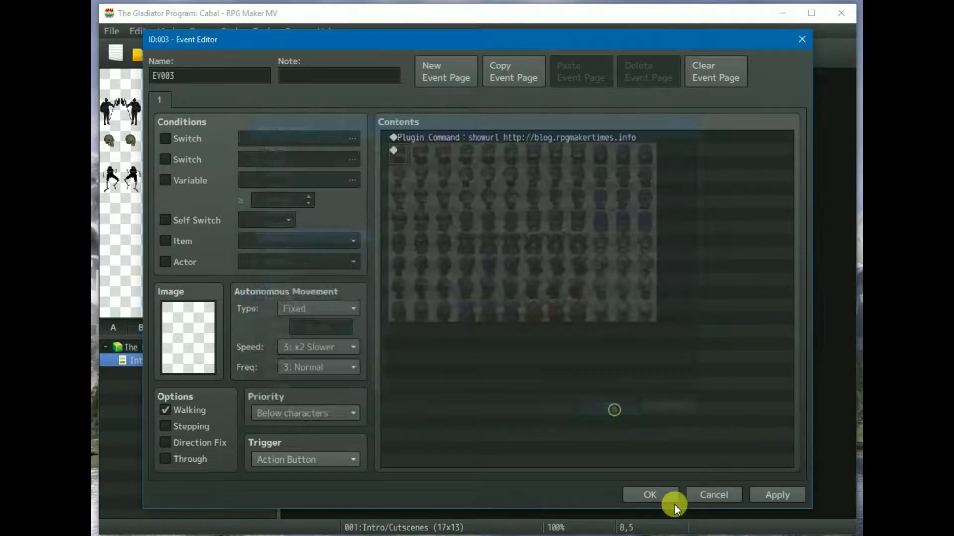
pyautogui.click(650, 495)
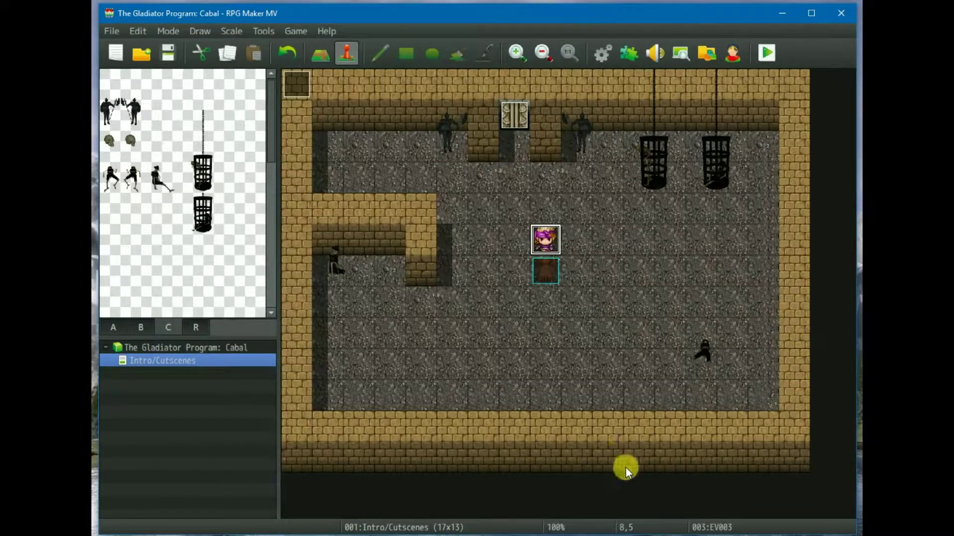
# Save, playtest, continue the saved game, talk to the NPC to open the blog, then close everything
pyautogui.click(167, 53)
pyautogui.hotkey('ctrl', 'r')
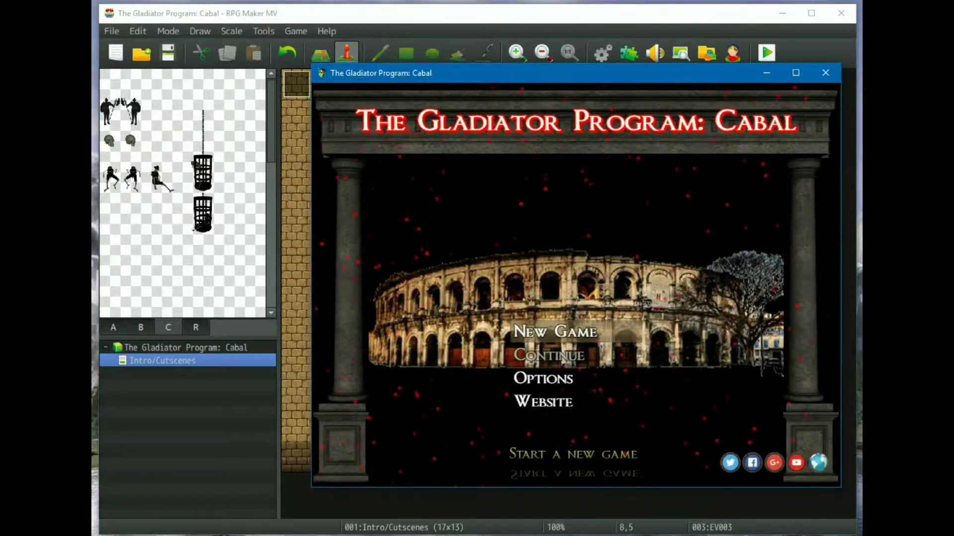
pyautogui.press('Return')
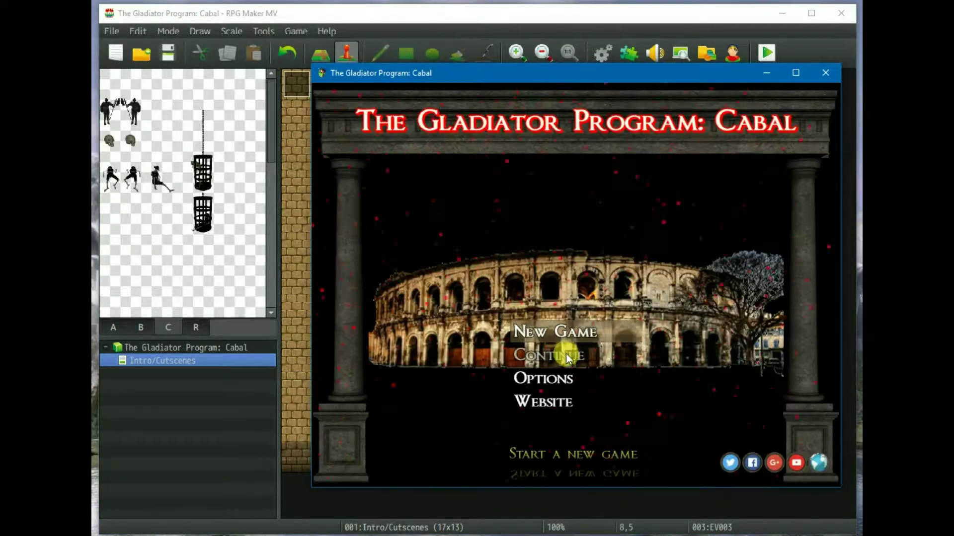
pyautogui.click(586, 339)
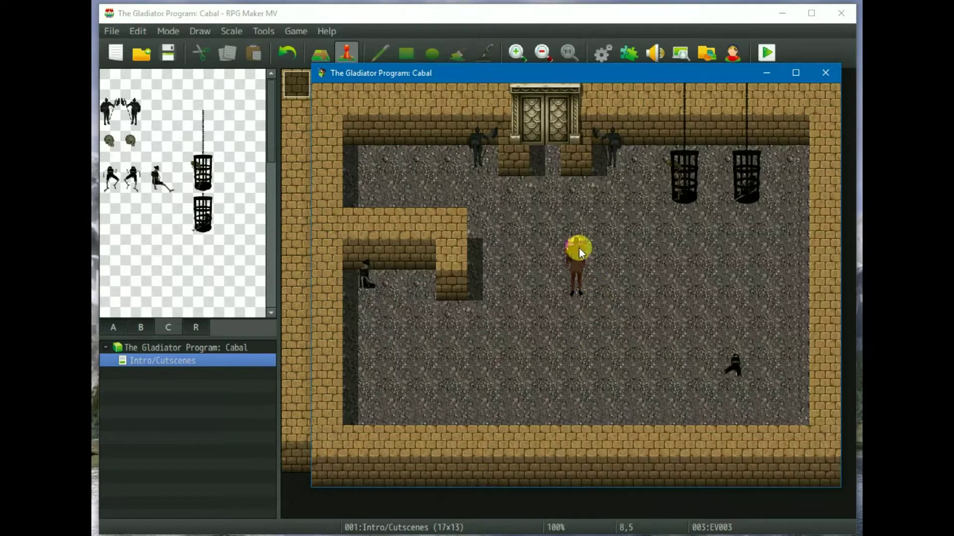
pyautogui.press('F5')
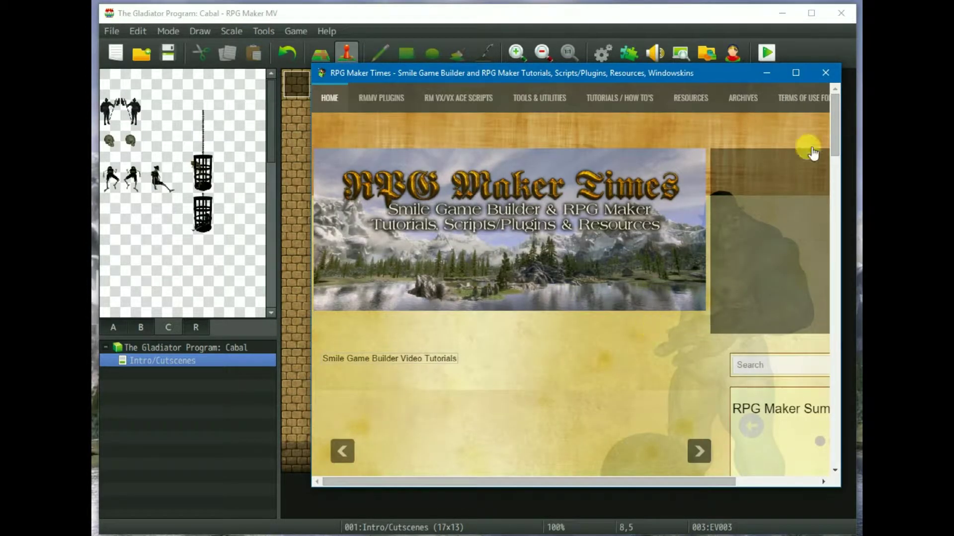
pyautogui.click(826, 74)
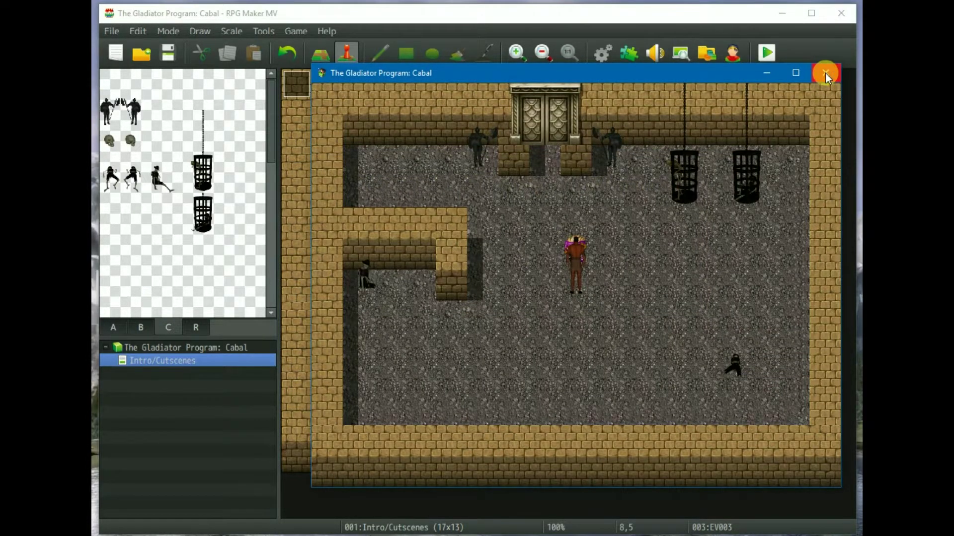
pyautogui.click(825, 73)
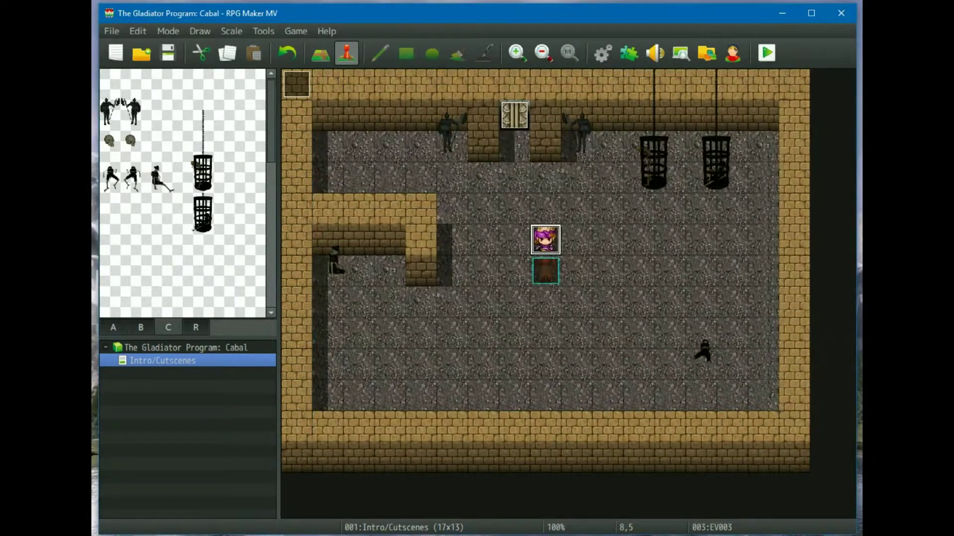